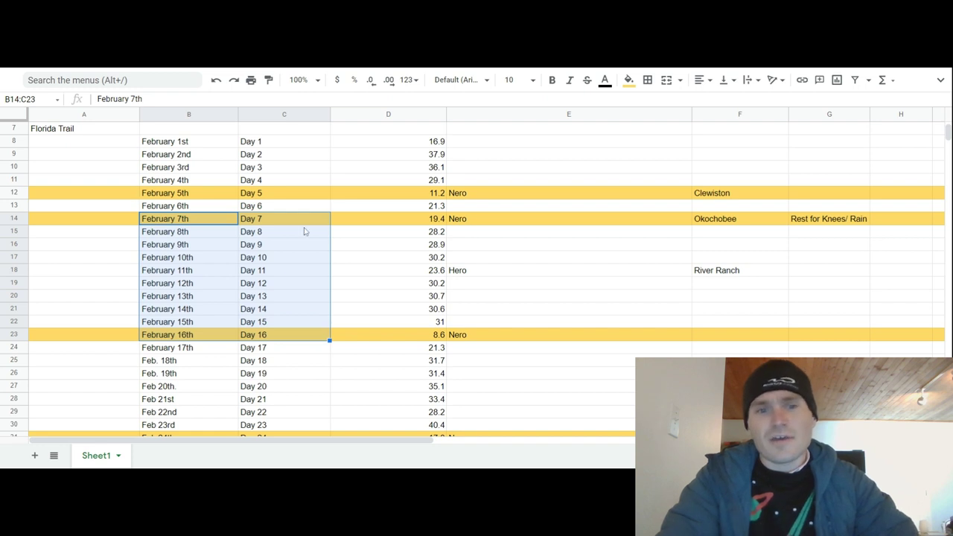
# Select the February 7th to 16th entries, covering dates, days and mileages, to review that stretch of the Florida Trail.
pyautogui.click(358, 223)
pyautogui.moveTo(358, 223); pyautogui.dragTo(192, 336)
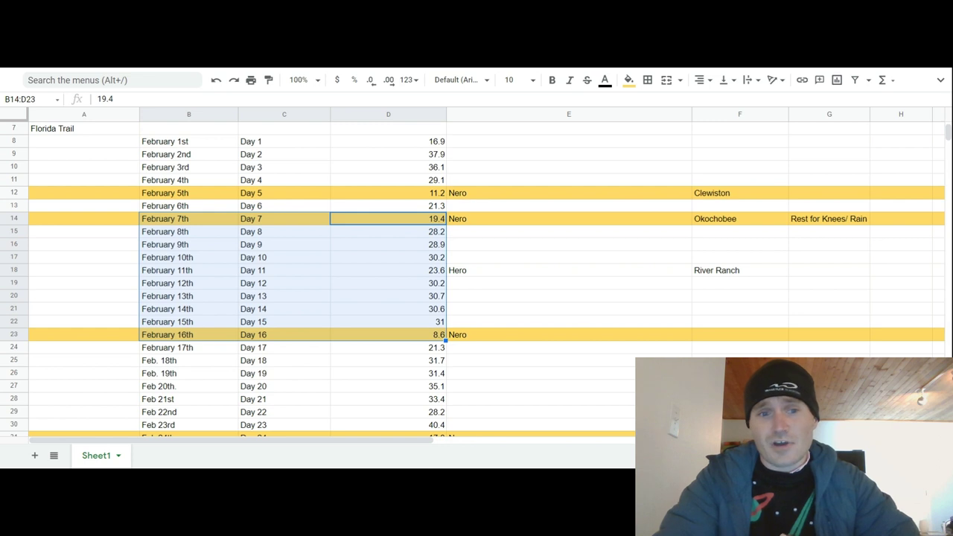
pyautogui.moveTo(199, 225); pyautogui.dragTo(198, 336)
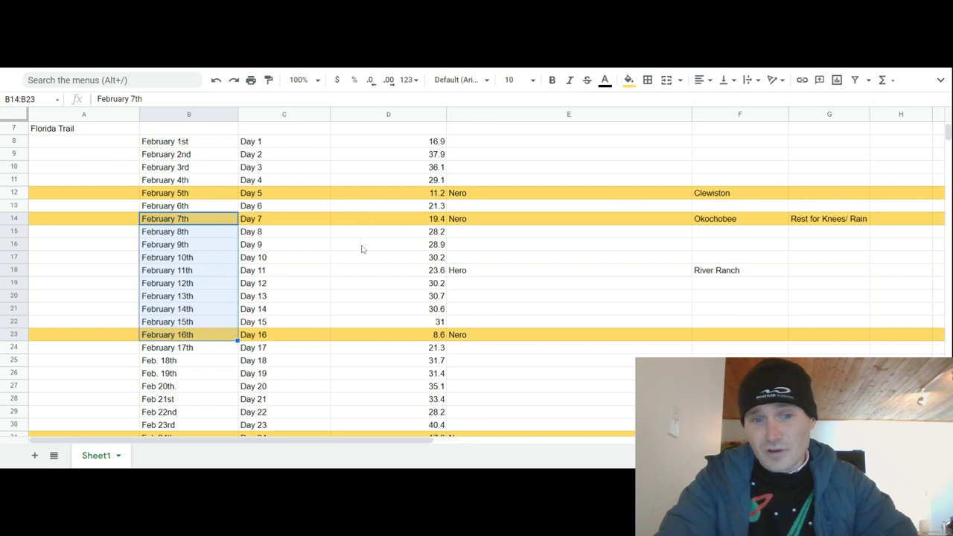
pyautogui.moveTo(400, 236); pyautogui.dragTo(419, 324)
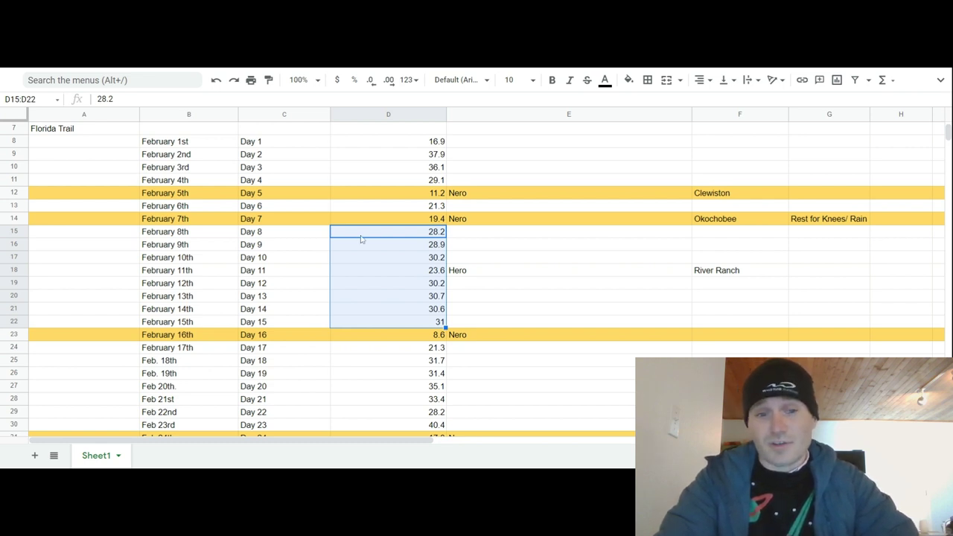
# Review the Day 7 row from date to Nero note, and the Day 8 row from date to mileage.
pyautogui.click(263, 219)
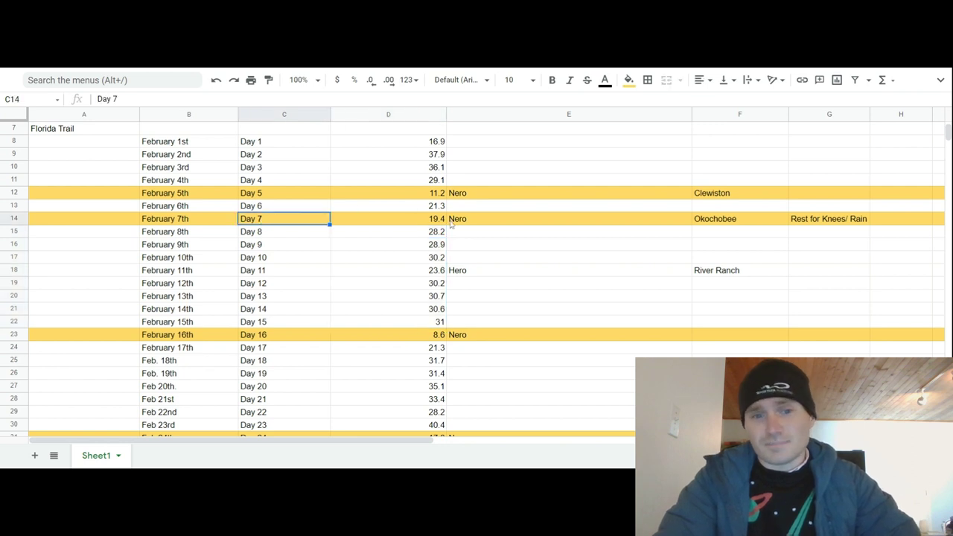
pyautogui.moveTo(452, 224); pyautogui.dragTo(195, 227)
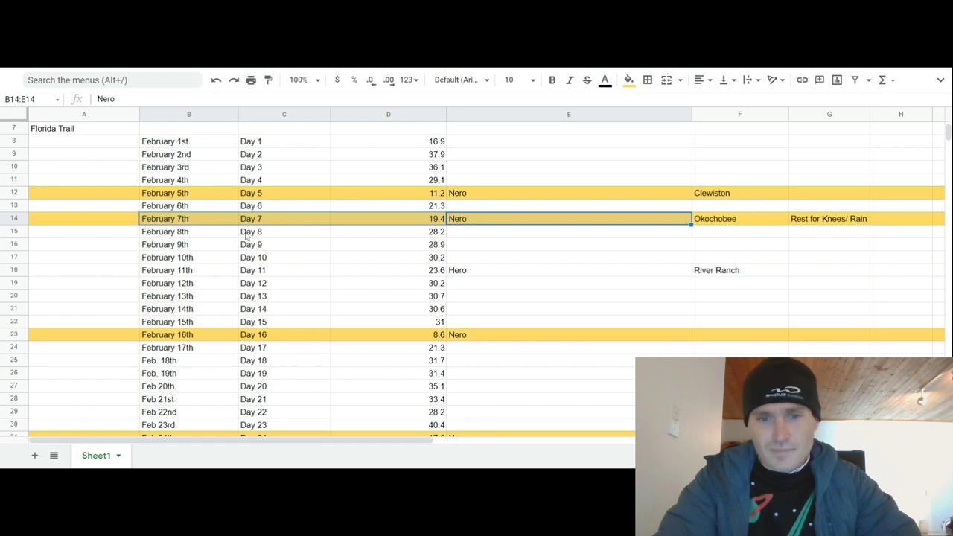
pyautogui.click(190, 234)
pyautogui.moveTo(187, 237); pyautogui.dragTo(437, 243)
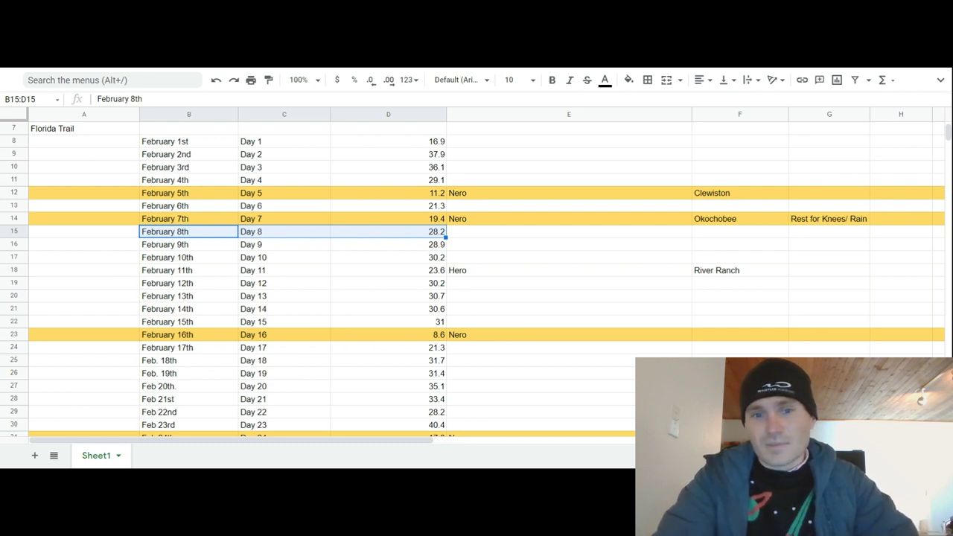
# Select the mileages for February 8th to 10th to examine those three days.
pyautogui.click(392, 259)
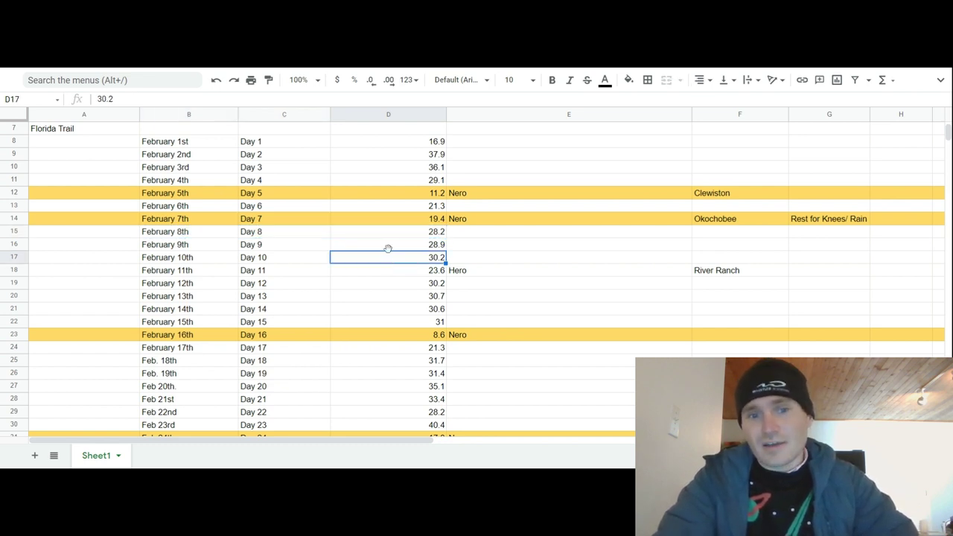
pyautogui.moveTo(387, 234); pyautogui.dragTo(396, 267)
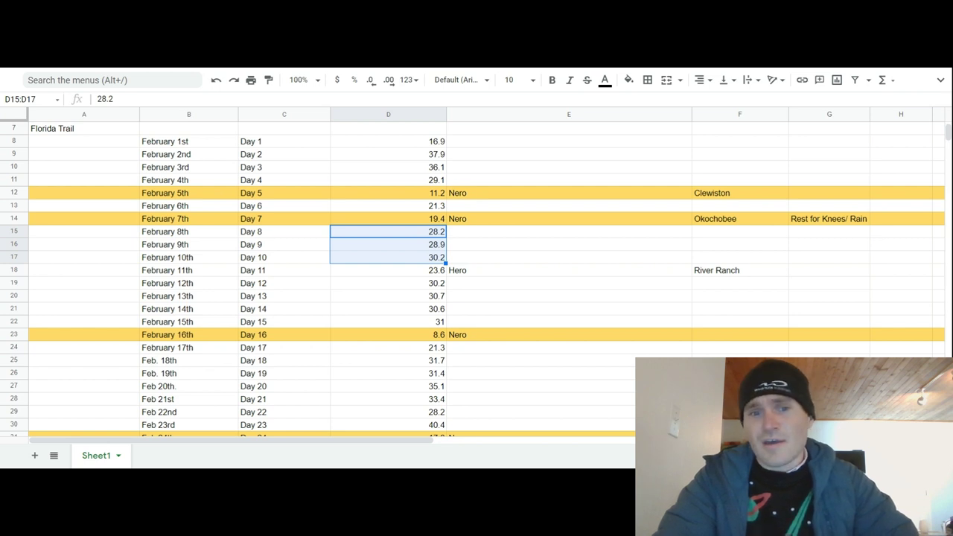
pyautogui.click(409, 285)
pyautogui.click(408, 258)
pyautogui.moveTo(408, 259); pyautogui.dragTo(410, 234)
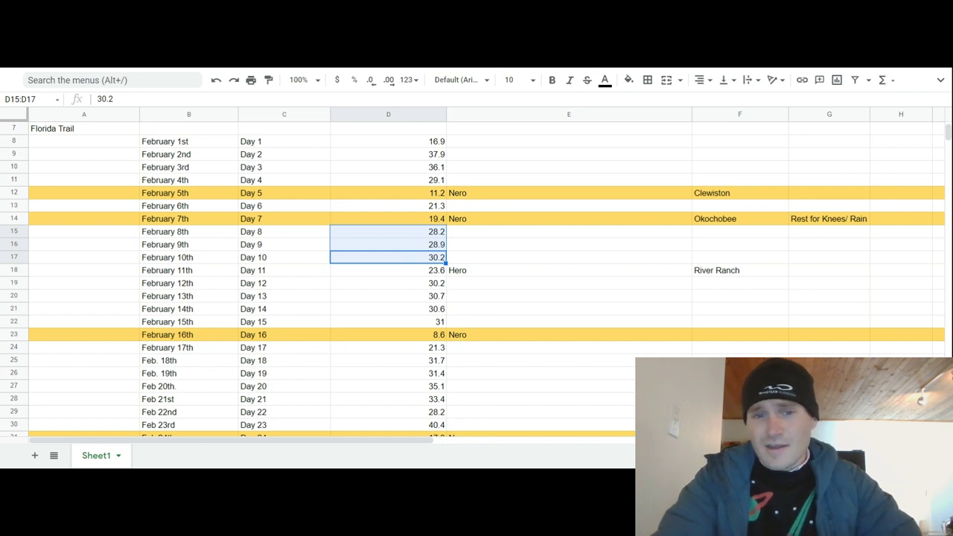
# Select the dates, days and mileages of the February 8th to 11th rows to review that section.
pyautogui.click(301, 235)
pyautogui.moveTo(186, 237); pyautogui.dragTo(411, 272)
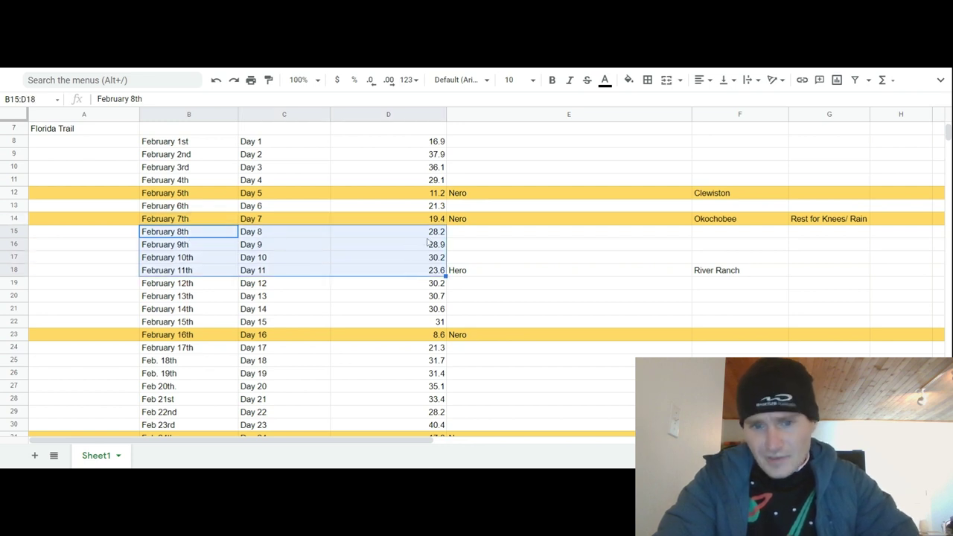
pyautogui.click(441, 298)
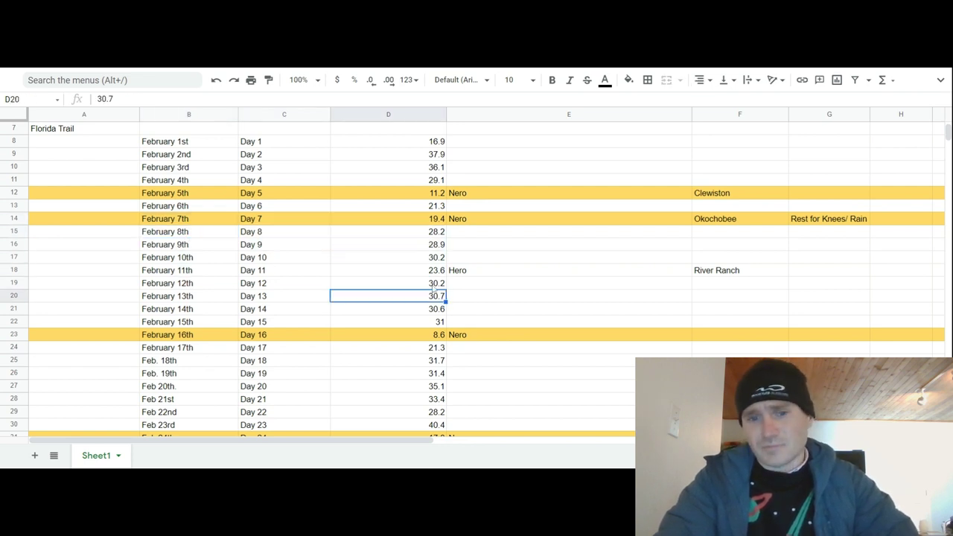
pyautogui.moveTo(426, 272); pyautogui.dragTo(192, 234)
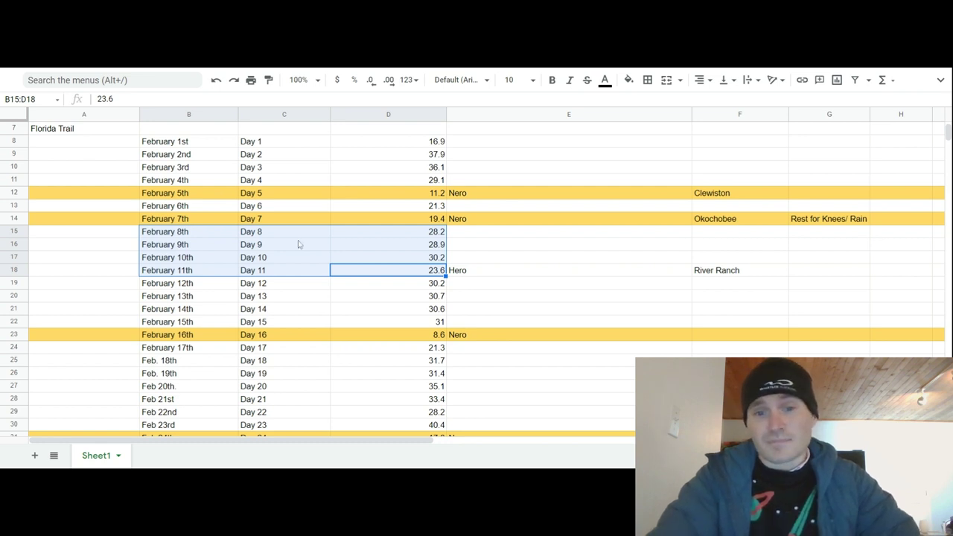
pyautogui.click(406, 236)
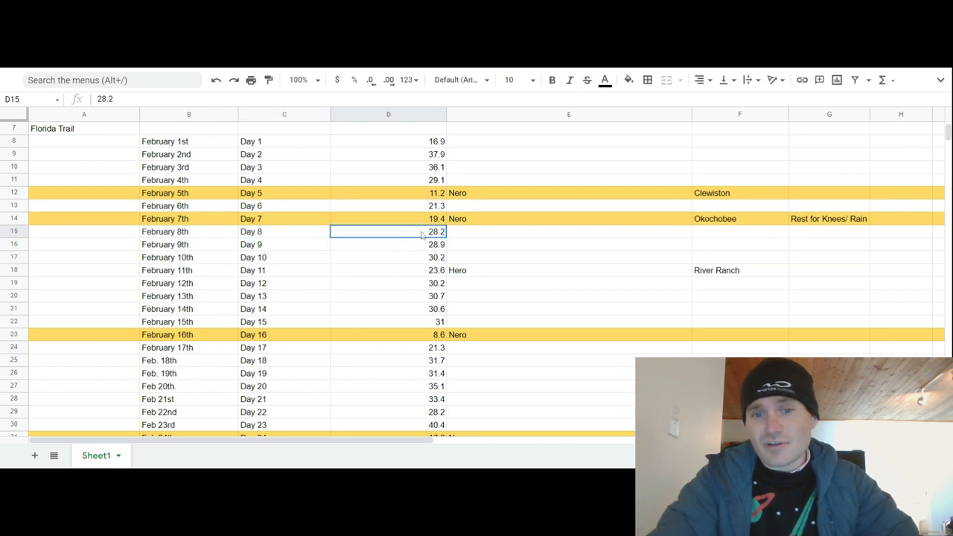
# Compare the Day 7 mileage with the mileages of Days 8 to 10 by selecting those cells.
pyautogui.moveTo(422, 235); pyautogui.dragTo(427, 260)
pyautogui.click(419, 220)
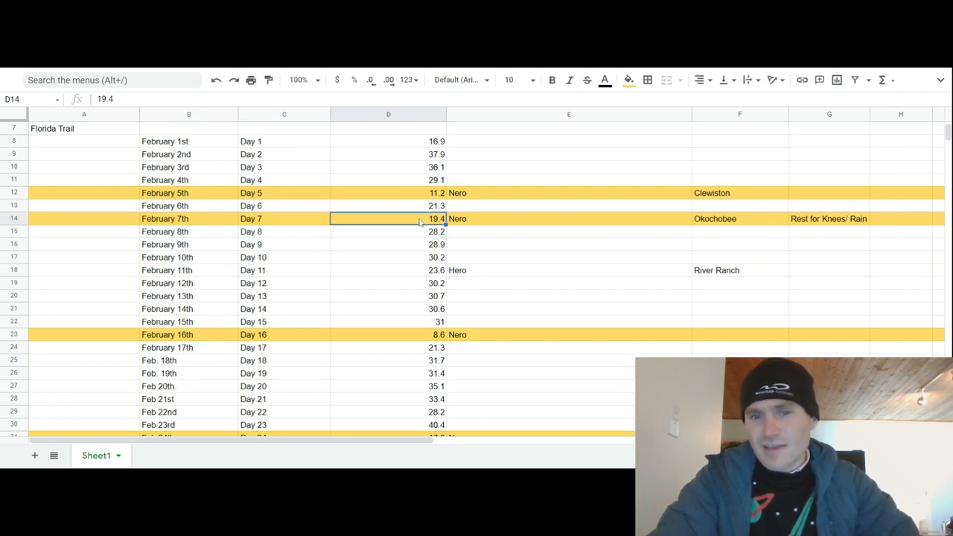
pyautogui.moveTo(420, 220); pyautogui.dragTo(414, 257)
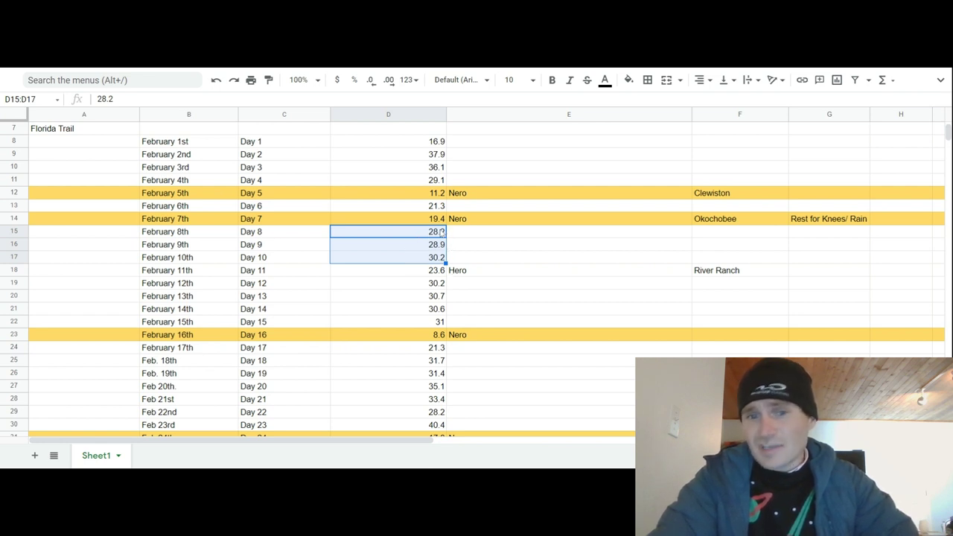
pyautogui.moveTo(432, 221); pyautogui.dragTo(421, 149)
pyautogui.moveTo(423, 231); pyautogui.dragTo(429, 265)
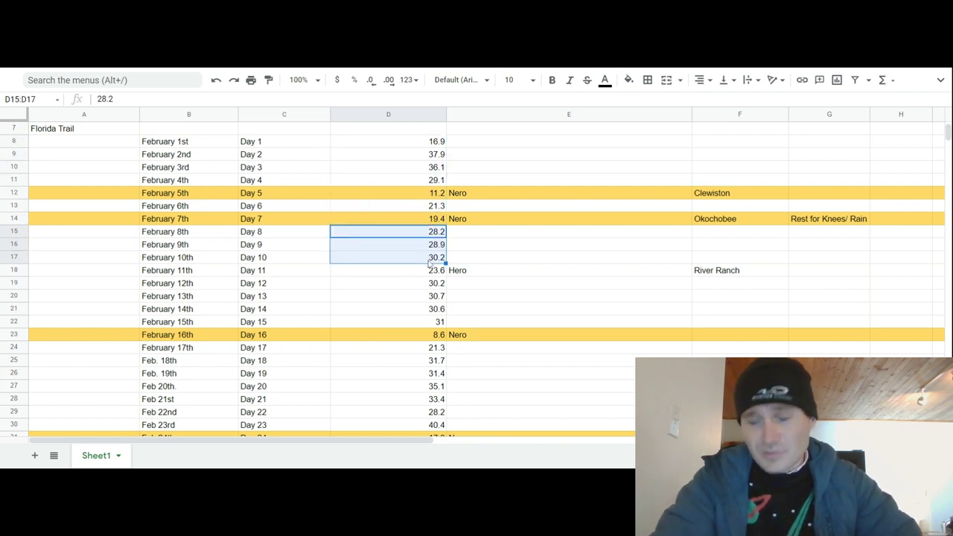
# Select the February 10th row and the February 11th row, each from date to mileage, to examine them.
pyautogui.moveTo(430, 265); pyautogui.dragTo(199, 257)
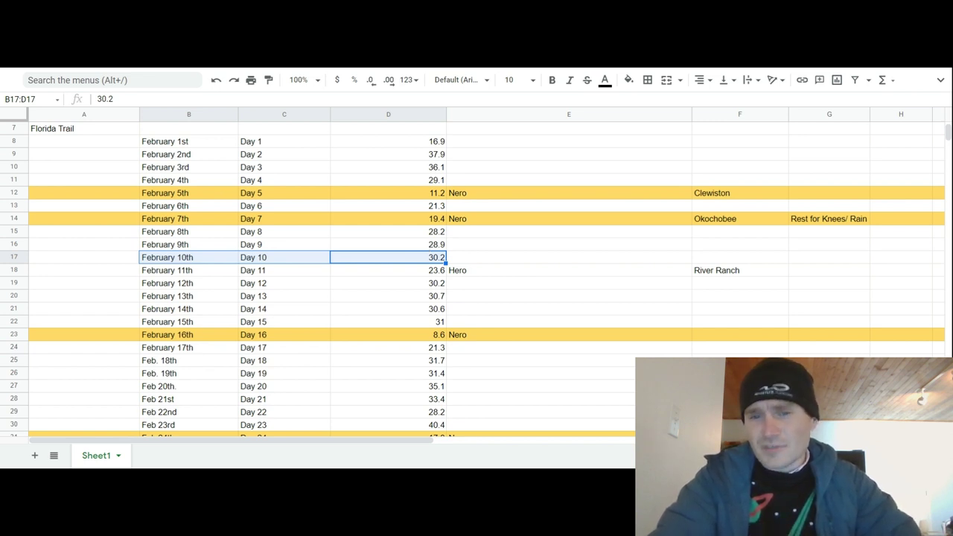
pyautogui.click(426, 270)
pyautogui.moveTo(426, 262); pyautogui.dragTo(190, 258)
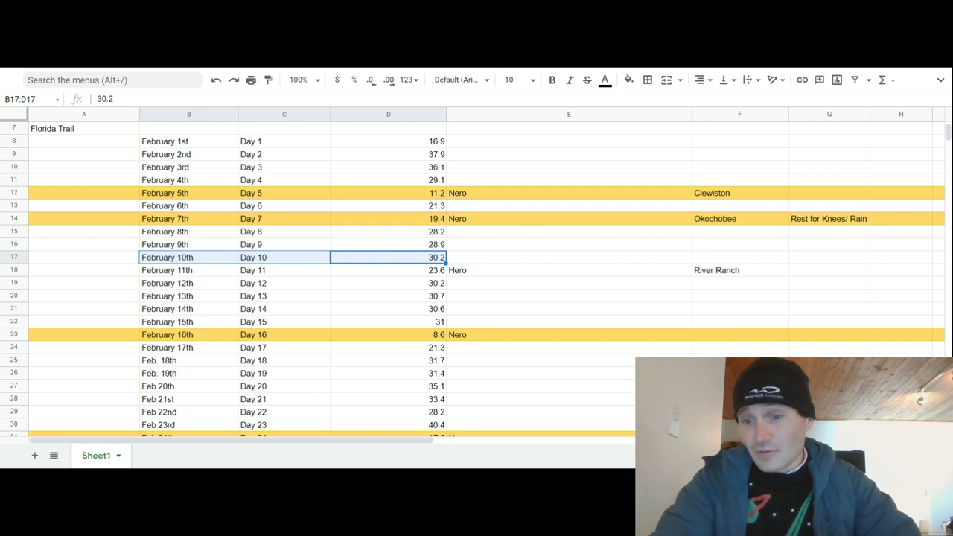
pyautogui.click(334, 270)
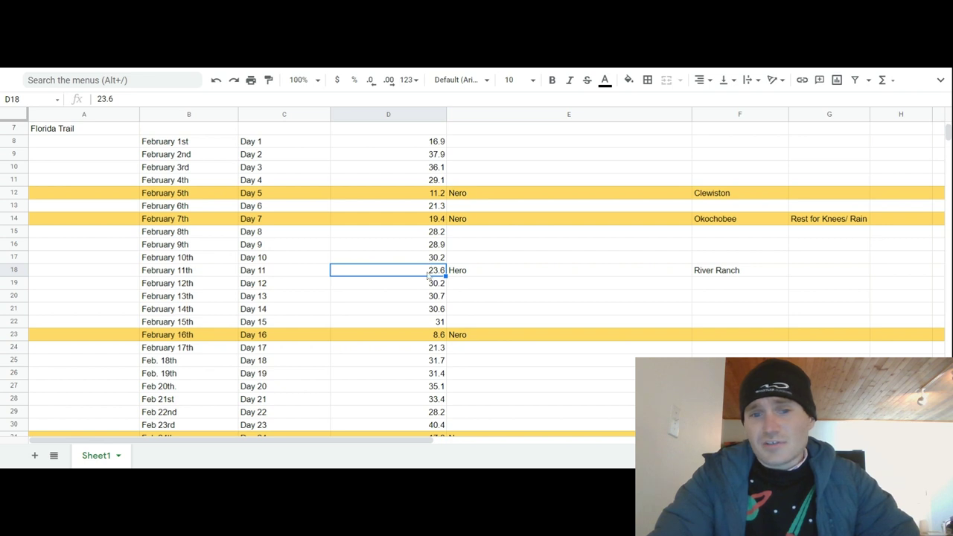
pyautogui.keyDown('shift'); pyautogui.click(158, 262); pyautogui.keyUp('shift')
pyautogui.keyDown('shift'); pyautogui.click(157, 269); pyautogui.keyUp('shift')
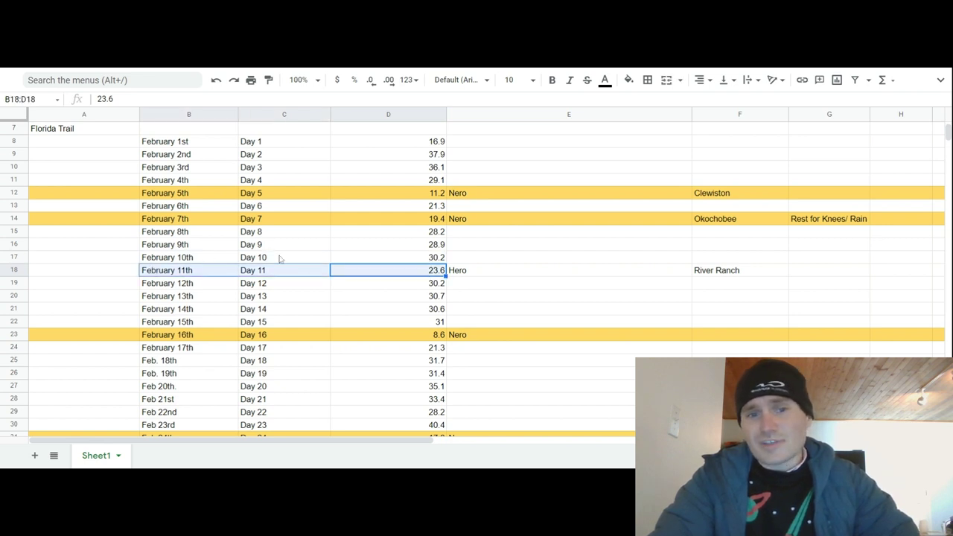
# Select the mileages for February 7th to 16th and go through the daily values from Day 7 to Day 11.
pyautogui.moveTo(399, 224); pyautogui.dragTo(401, 342)
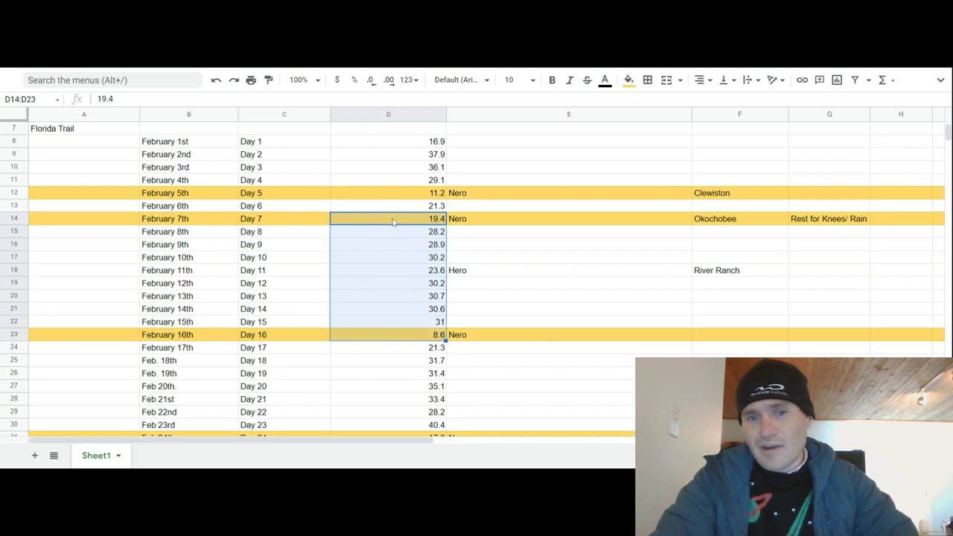
pyautogui.click(395, 226)
pyautogui.click(395, 234)
pyautogui.click(396, 248)
pyautogui.click(397, 257)
pyautogui.click(396, 274)
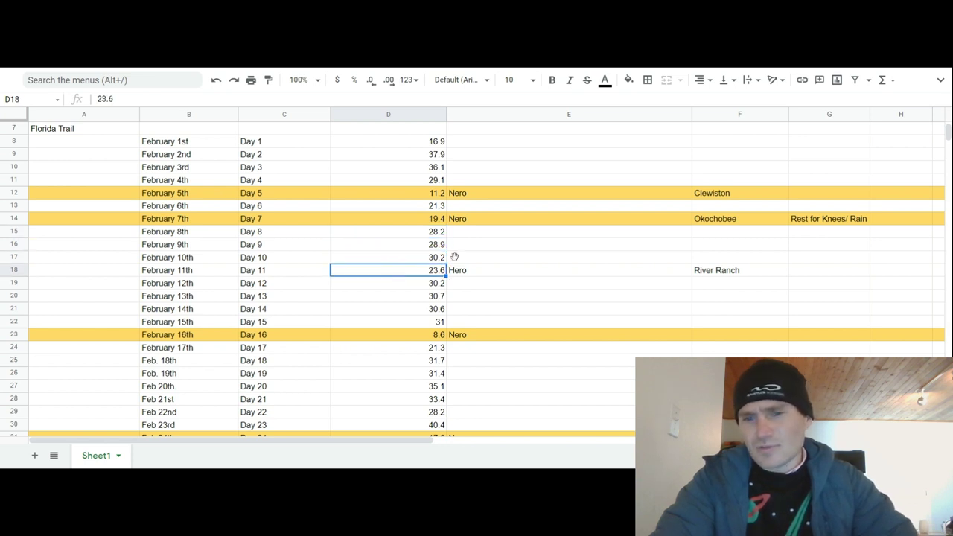
# Examine the Hero note and the River Ranch location in the February 11th row.
pyautogui.click(760, 272)
pyautogui.keyDown('shift'); pyautogui.click(663, 276); pyautogui.keyUp('shift')
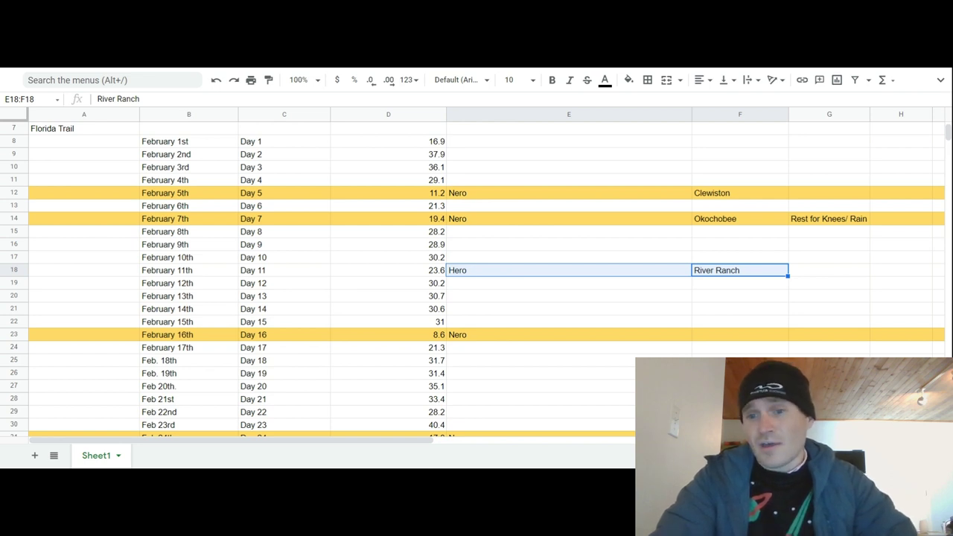
pyautogui.click(741, 274)
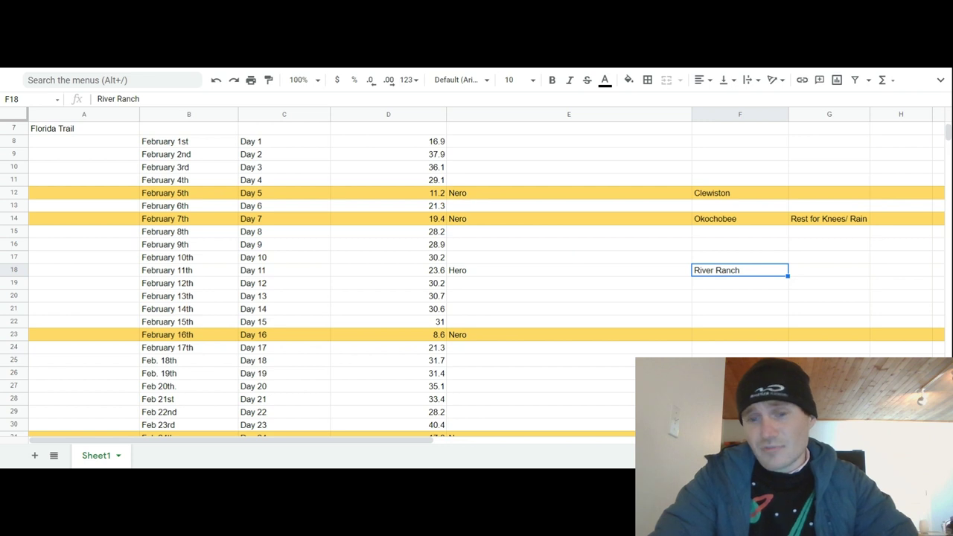
pyautogui.click(660, 273)
pyautogui.click(703, 272)
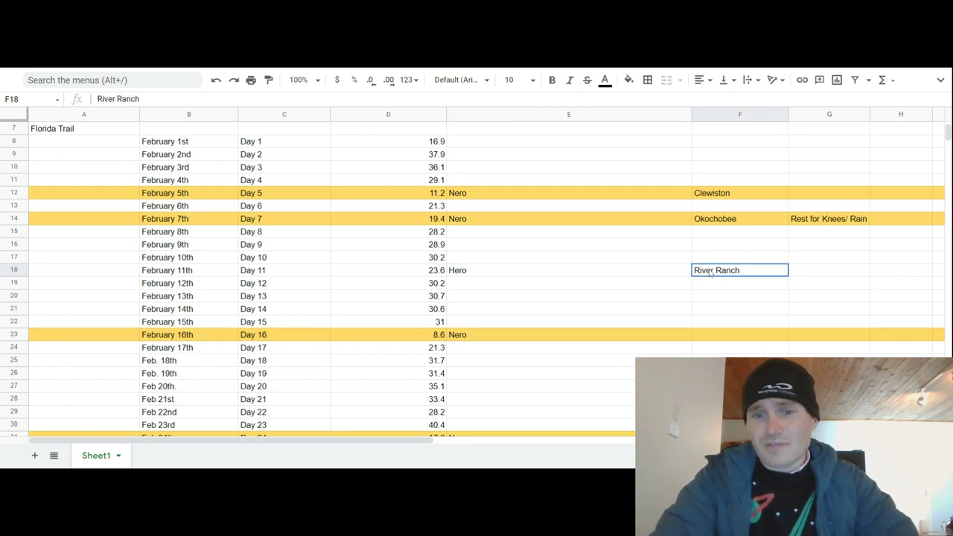
pyautogui.moveTo(703, 273); pyautogui.dragTo(543, 273)
pyautogui.click(470, 273)
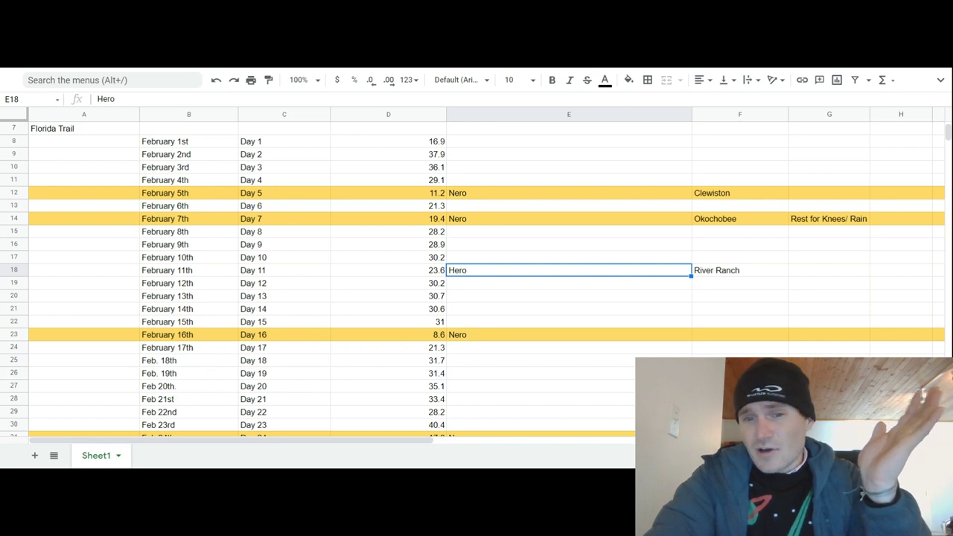
# Select Day 11's mileage together with its Hero and River Ranch entries to review the stop again.
pyautogui.moveTo(707, 274); pyautogui.dragTo(443, 277)
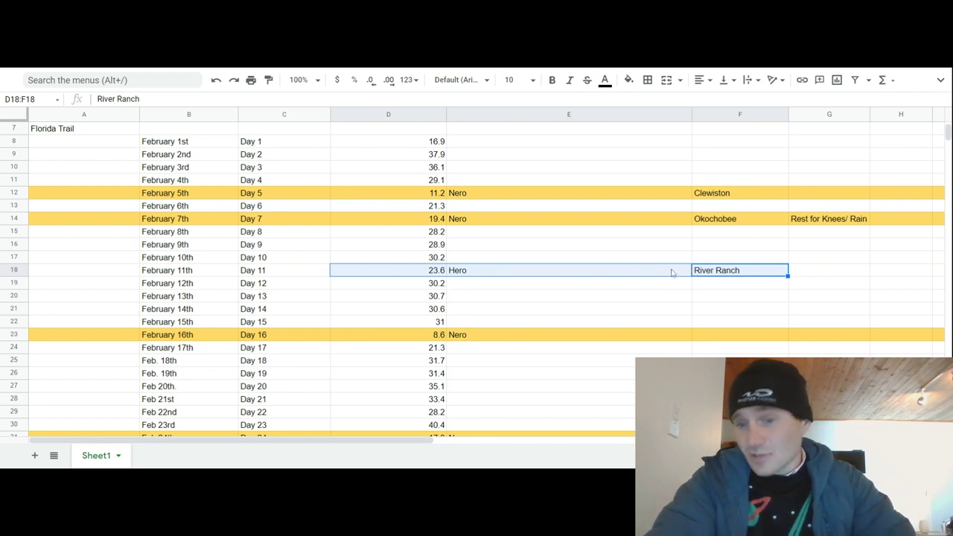
pyautogui.click(627, 271)
pyautogui.click(725, 268)
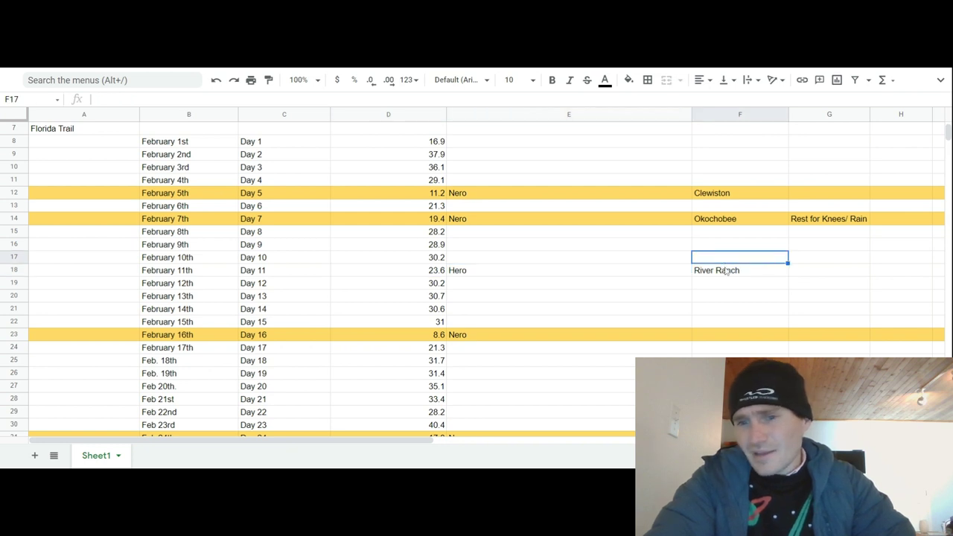
pyautogui.keyDown('shift'); pyautogui.click(632, 272); pyautogui.keyUp('shift')
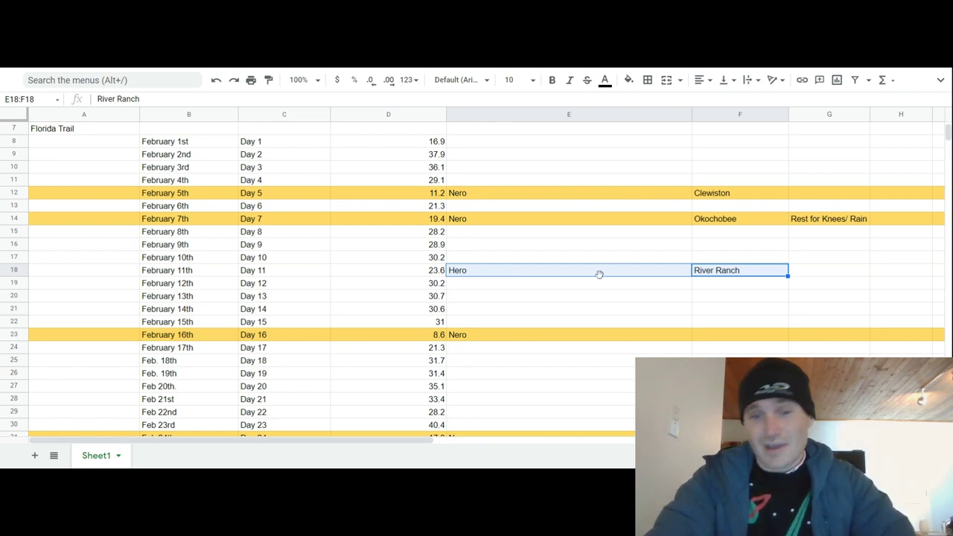
pyautogui.click(556, 289)
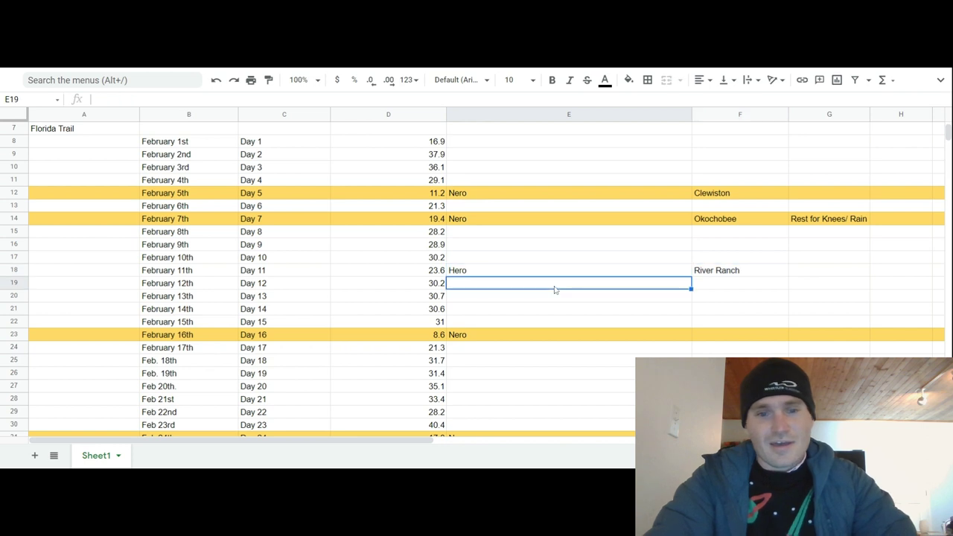
pyautogui.click(507, 272)
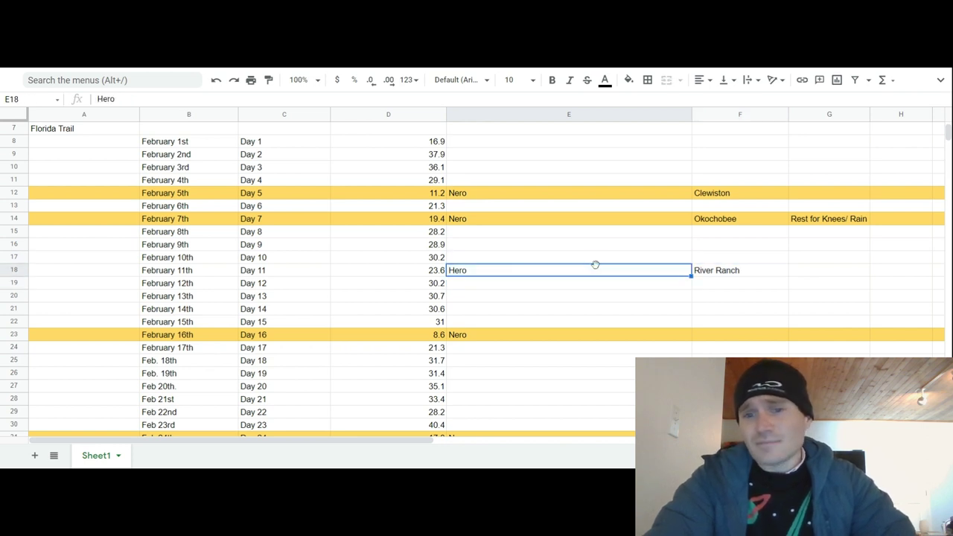
# Review the mileages for February 12th to 15th and the Nero entry on February 16th.
pyautogui.moveTo(717, 271); pyautogui.dragTo(421, 326)
pyautogui.click(455, 287)
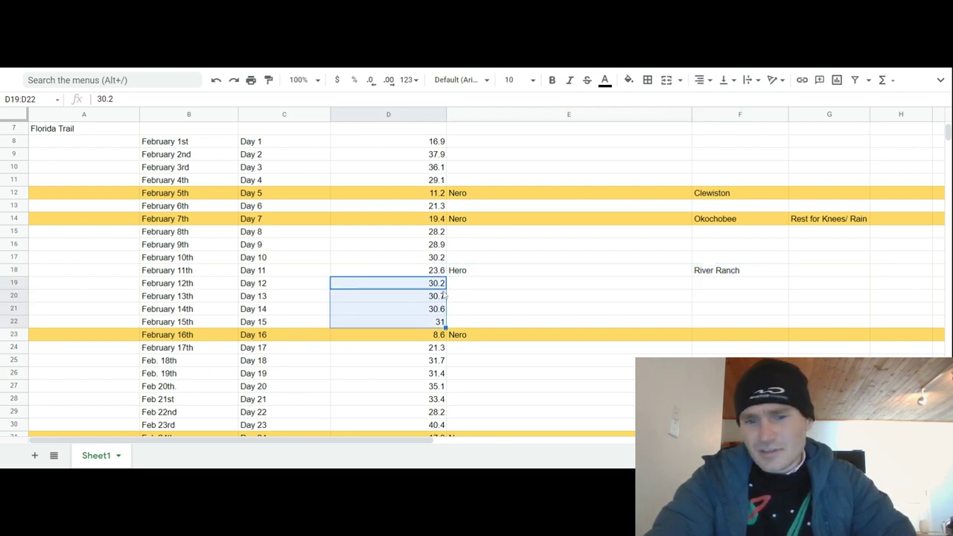
pyautogui.click(470, 337)
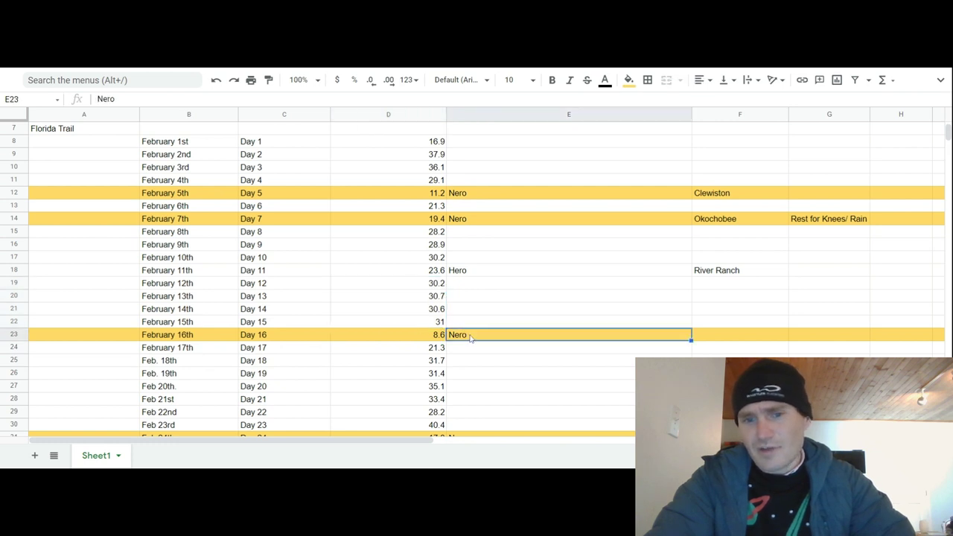
pyautogui.moveTo(427, 288); pyautogui.dragTo(430, 322)
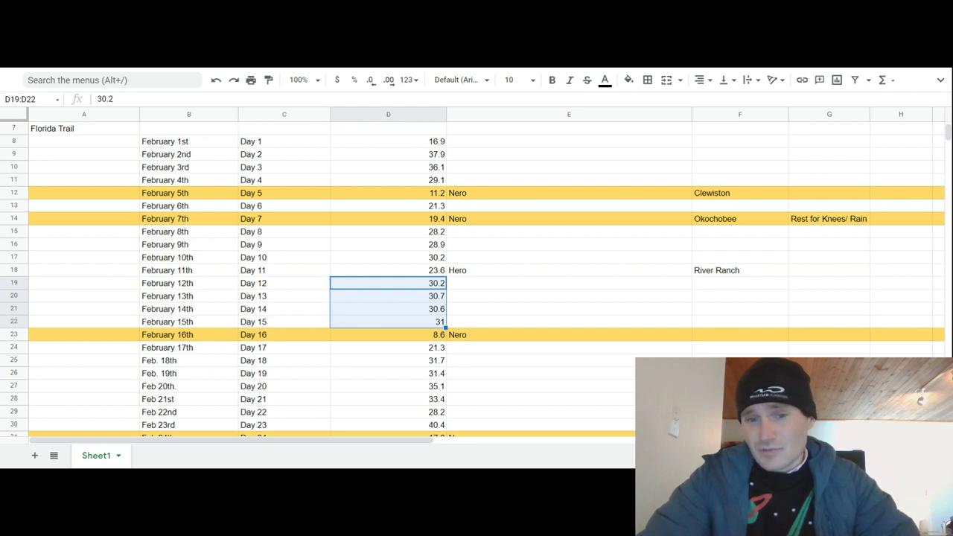
pyautogui.click(436, 297)
pyautogui.moveTo(468, 284); pyautogui.dragTo(373, 283)
pyautogui.click(354, 288)
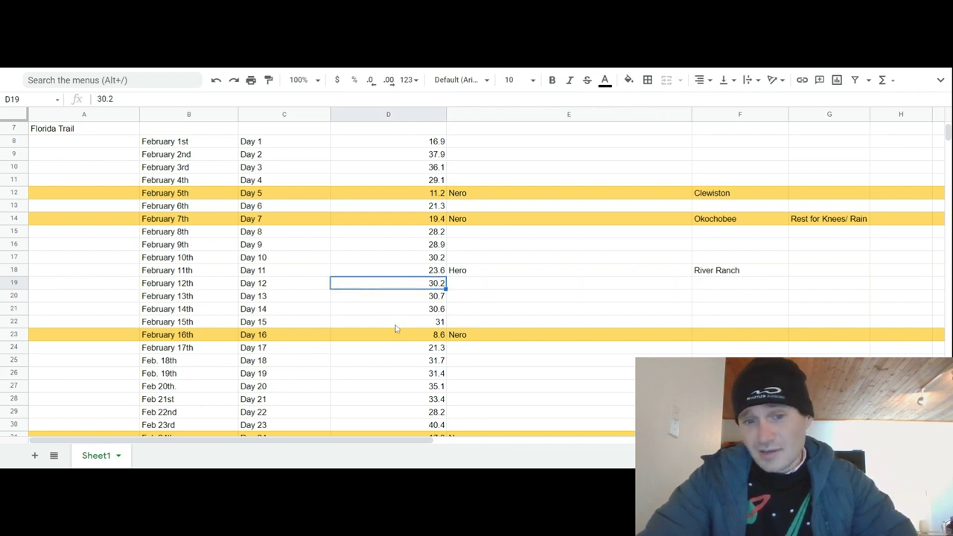
# Select the dates, day numbers and mileages for February 12th to 15th and go through Days 13 to 15.
pyautogui.moveTo(396, 325); pyautogui.dragTo(193, 289)
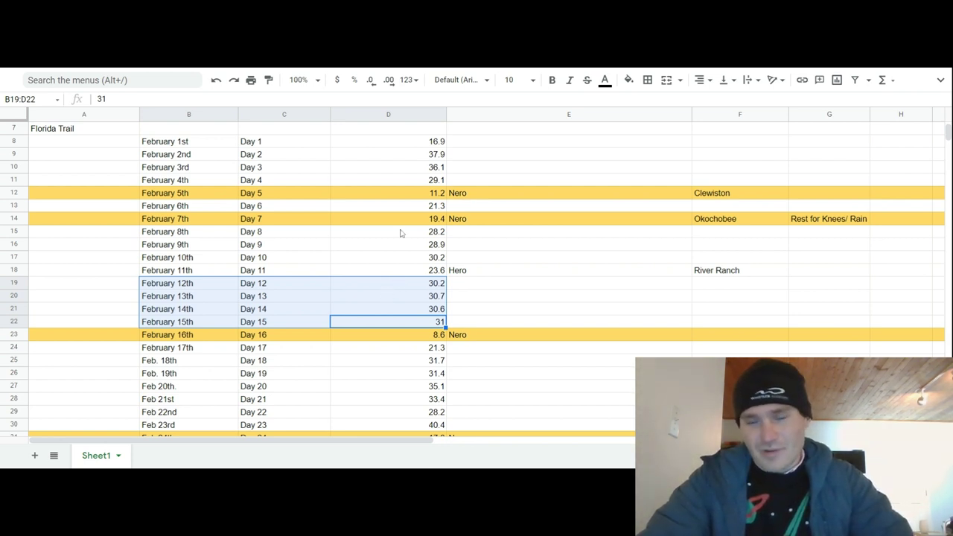
pyautogui.click(404, 310)
pyautogui.click(266, 312)
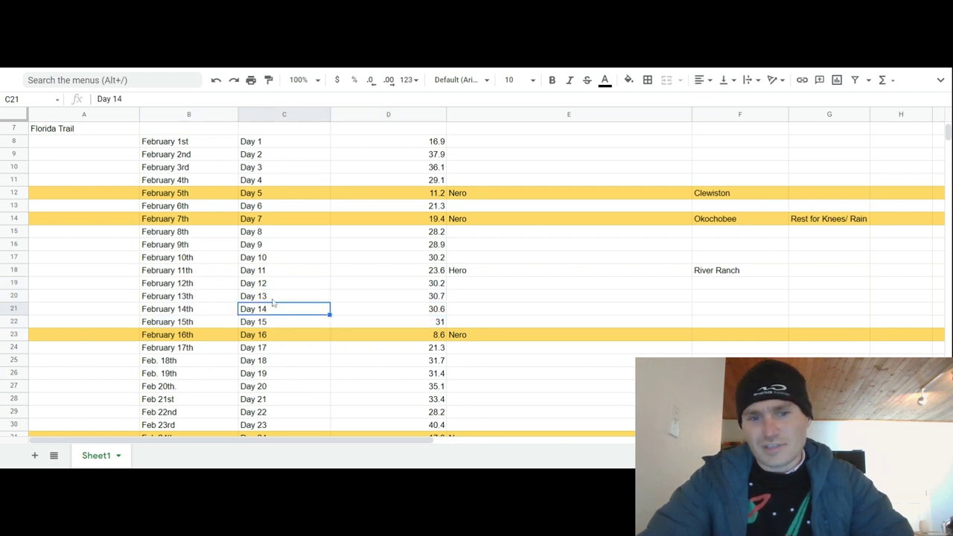
pyautogui.click(274, 299)
pyautogui.click(274, 313)
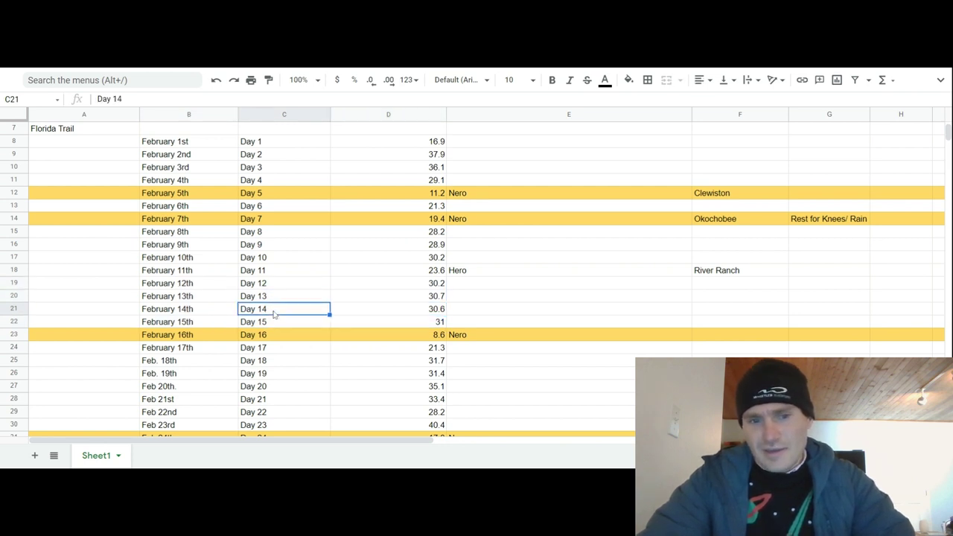
pyautogui.click(273, 325)
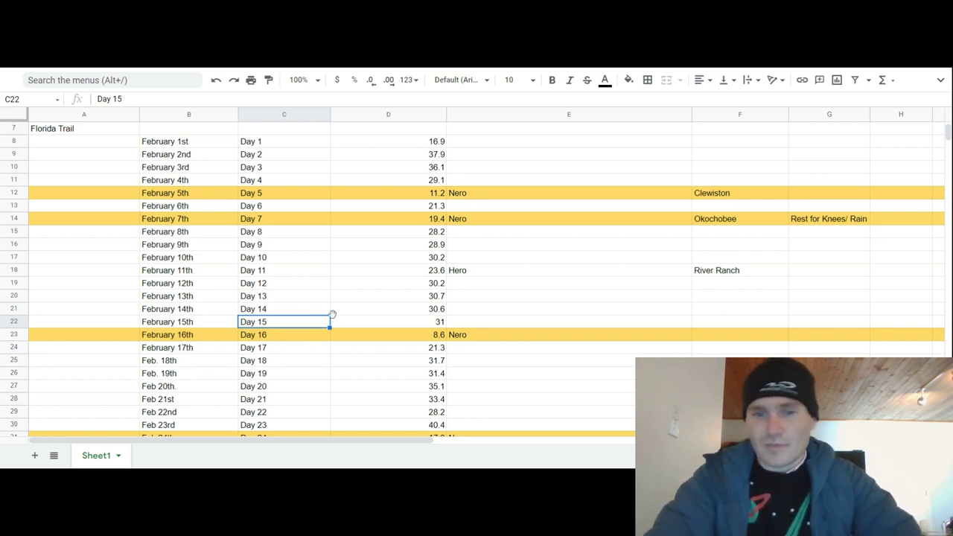
# Review the day labels and mileages of Days 14 and 15 together with the February 16th mileage.
pyautogui.click(362, 323)
pyautogui.keyDown('shift'); pyautogui.click(285, 330); pyautogui.keyUp('shift')
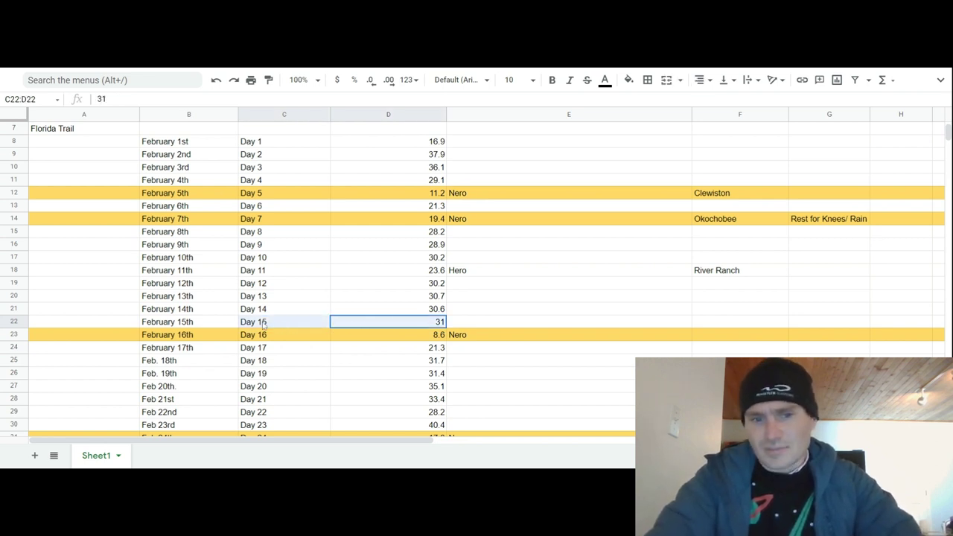
pyautogui.keyDown('shift'); pyautogui.click(261, 313); pyautogui.keyUp('shift')
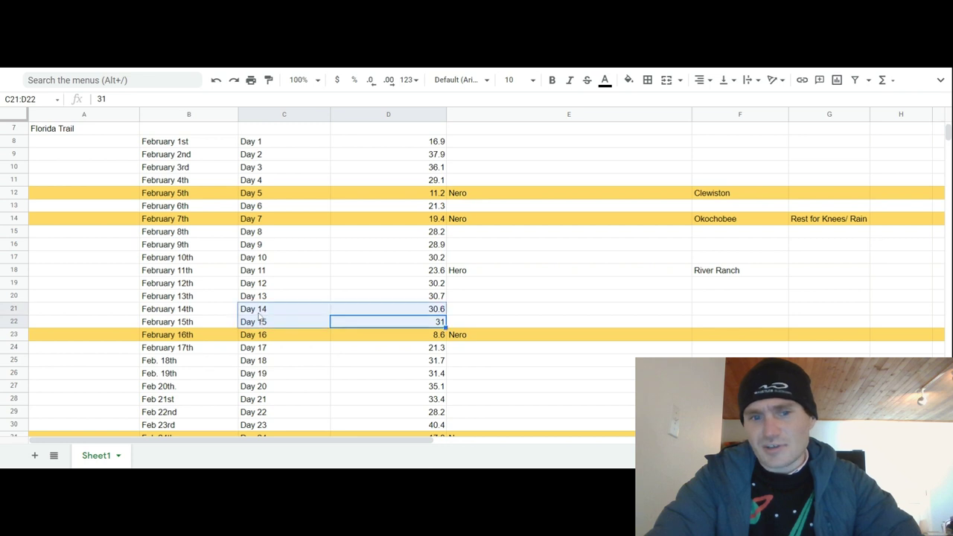
pyautogui.click(376, 312)
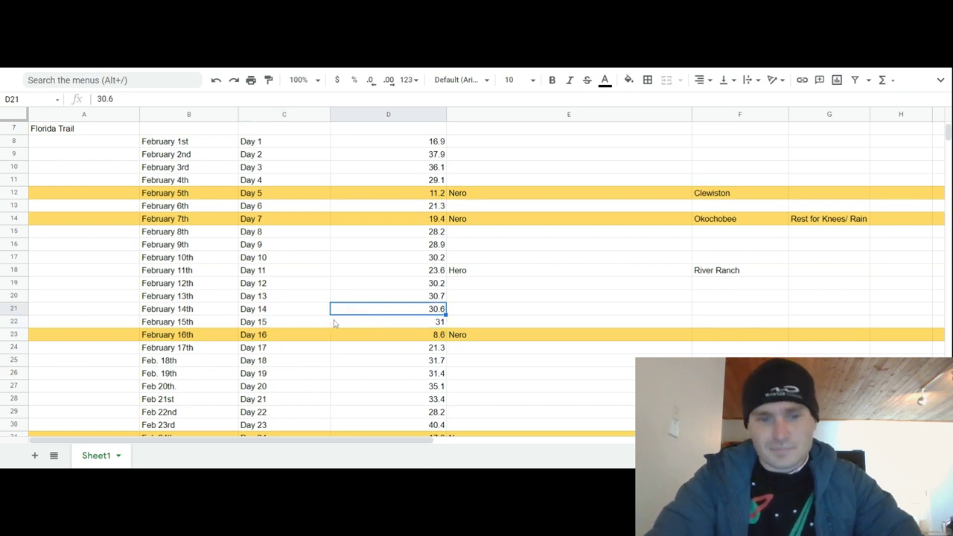
pyautogui.click(328, 324)
pyautogui.click(362, 338)
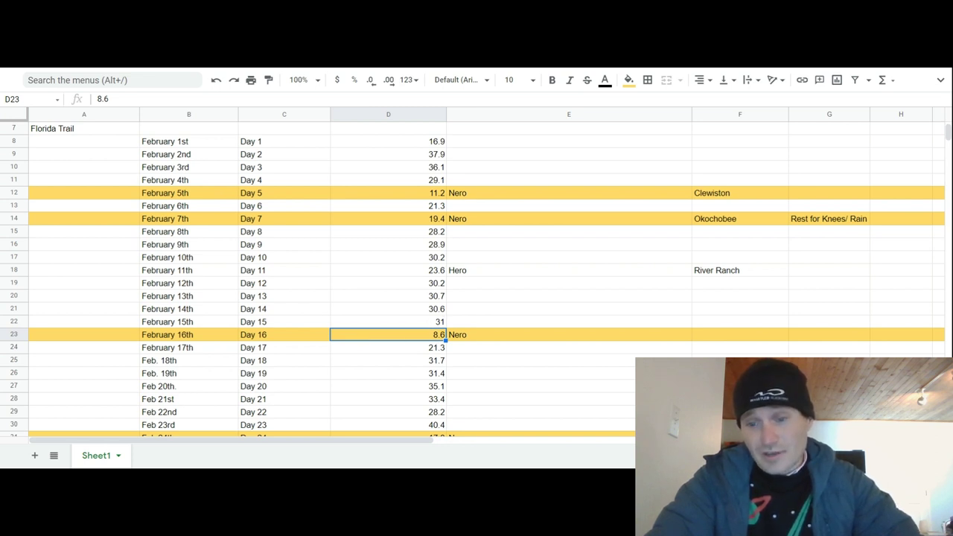
# Go back through the mileages from February 14th to February 9th.
pyautogui.click(434, 312)
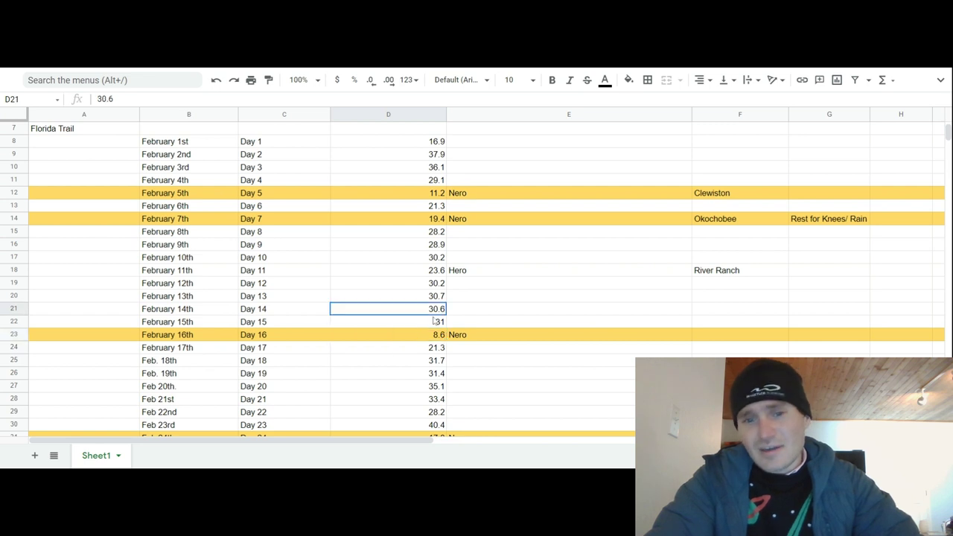
pyautogui.keyDown('shift'); pyautogui.click(431, 298); pyautogui.keyUp('shift')
pyautogui.keyDown('shift'); pyautogui.click(430, 257); pyautogui.keyUp('shift')
pyautogui.rightClick(429, 257)
pyautogui.click(412, 246)
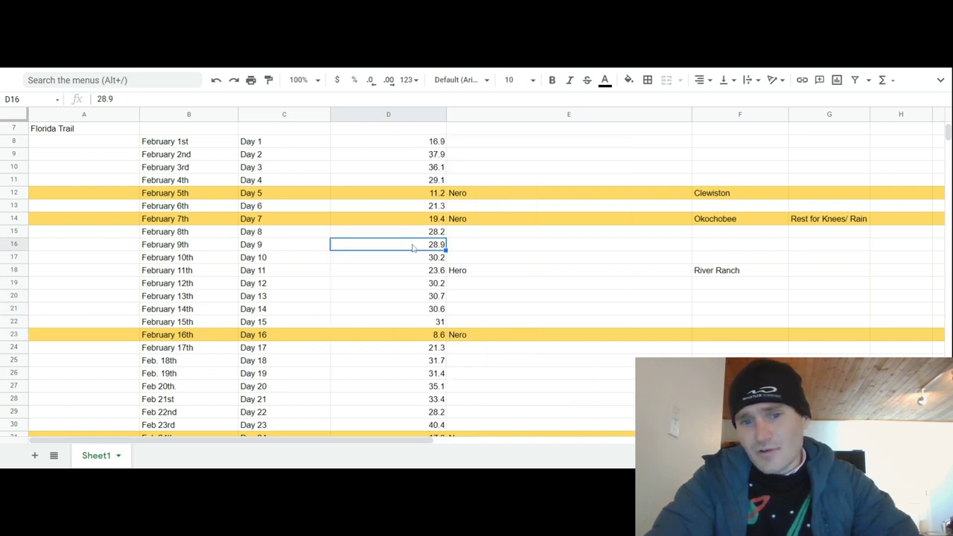
# Select the mileages for February 8th to 15th and single out the February 12th to 14th stretch.
pyautogui.click(410, 234)
pyautogui.moveTo(410, 234); pyautogui.dragTo(417, 324)
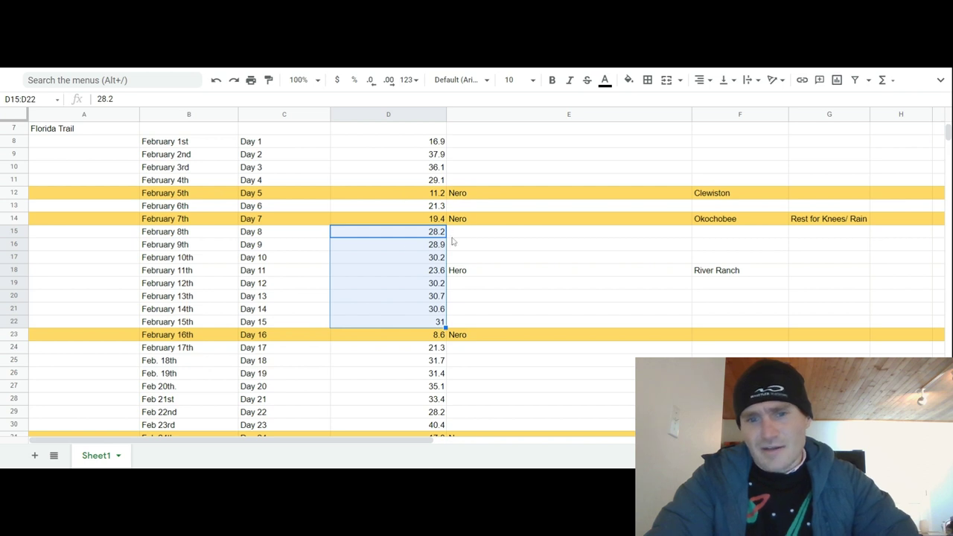
pyautogui.moveTo(439, 233); pyautogui.dragTo(433, 323)
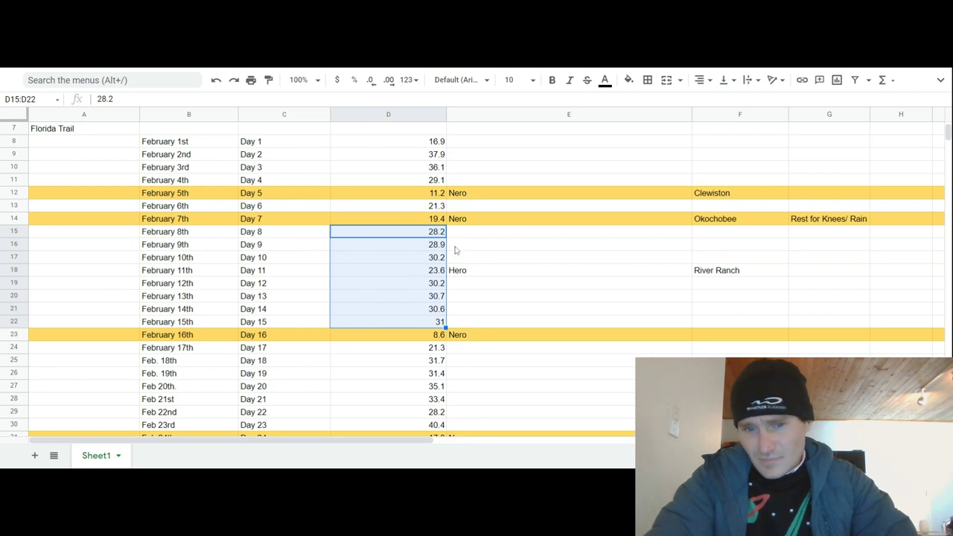
pyautogui.click(419, 288)
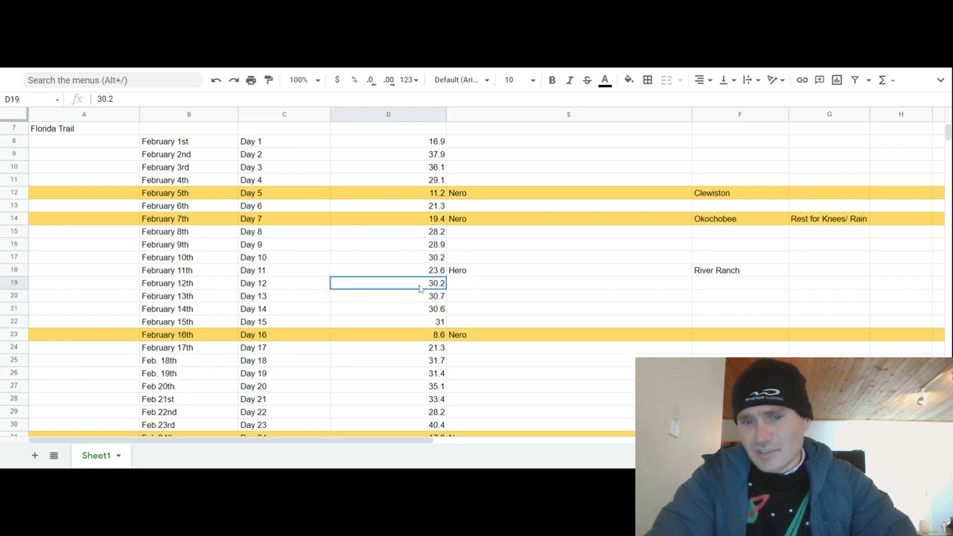
pyautogui.moveTo(419, 288); pyautogui.dragTo(422, 311)
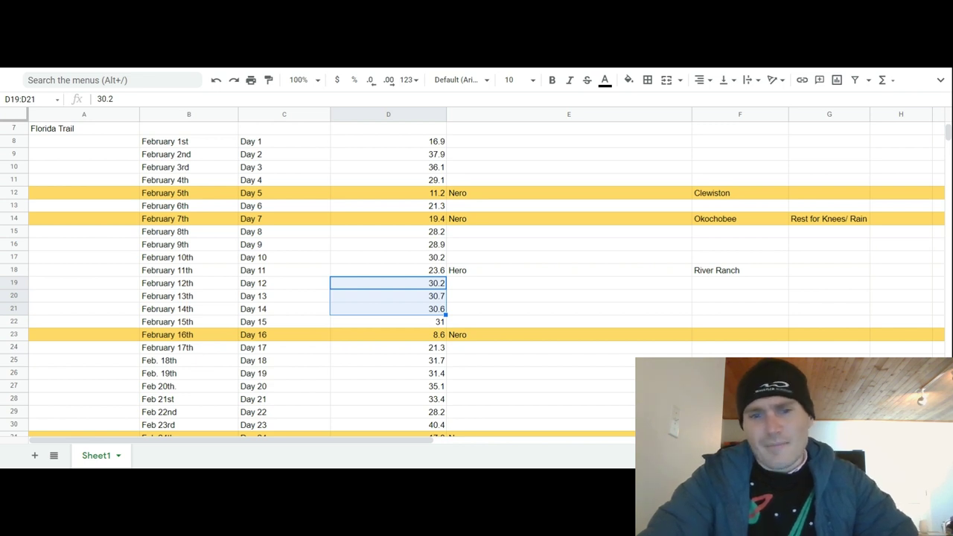
# Enter Heathrow as the town stop in the February 16th row.
pyautogui.click(370, 341)
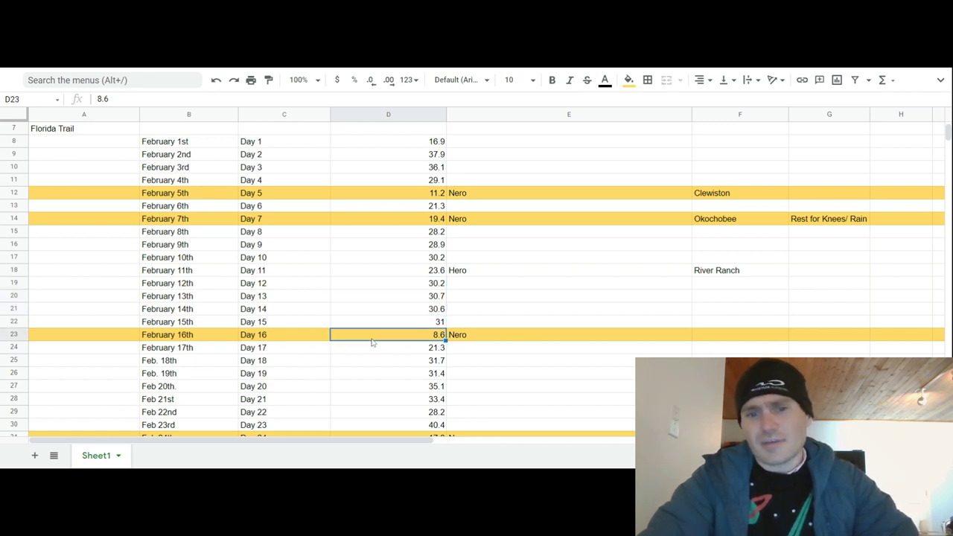
pyautogui.scroll(-1, 372, 342)
pyautogui.click(729, 298)
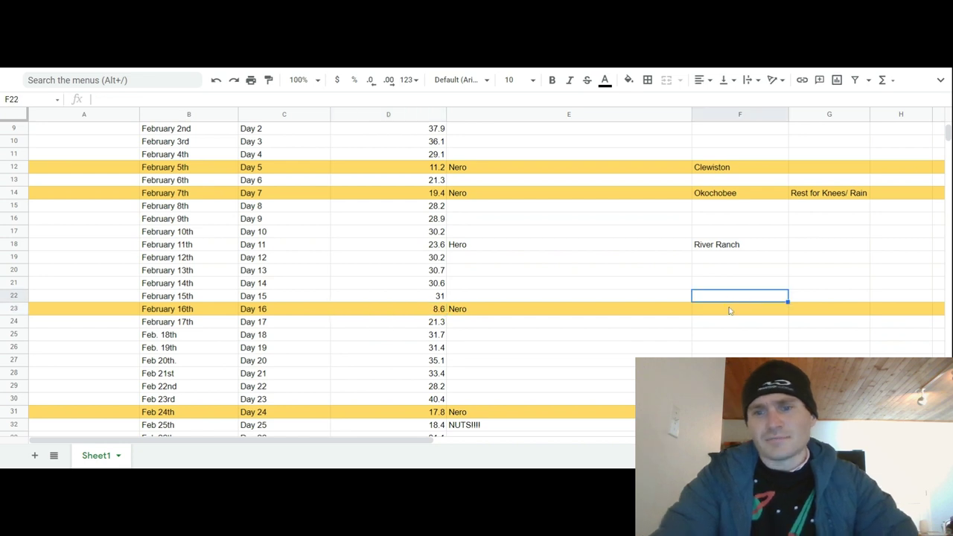
pyautogui.click(730, 314)
pyautogui.write('Heathrow')
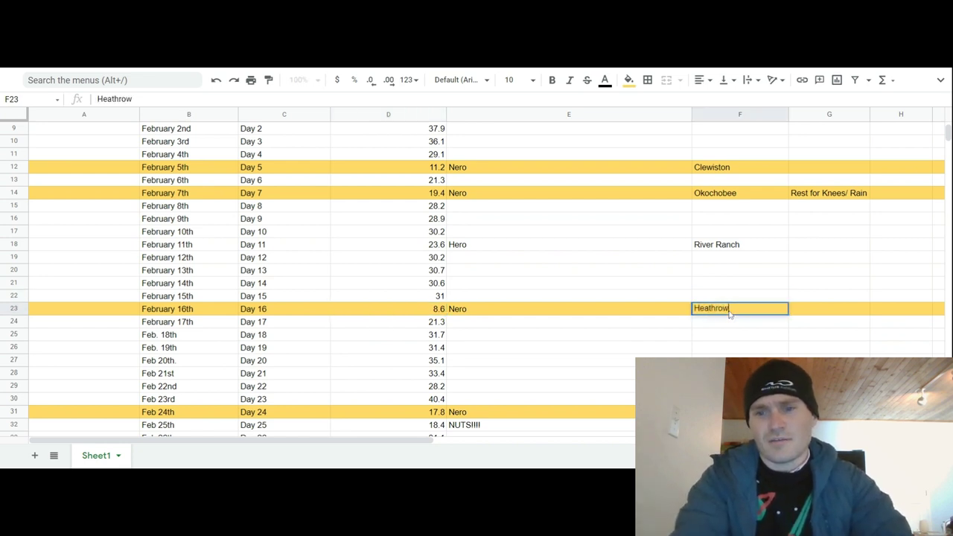
pyautogui.click(376, 309)
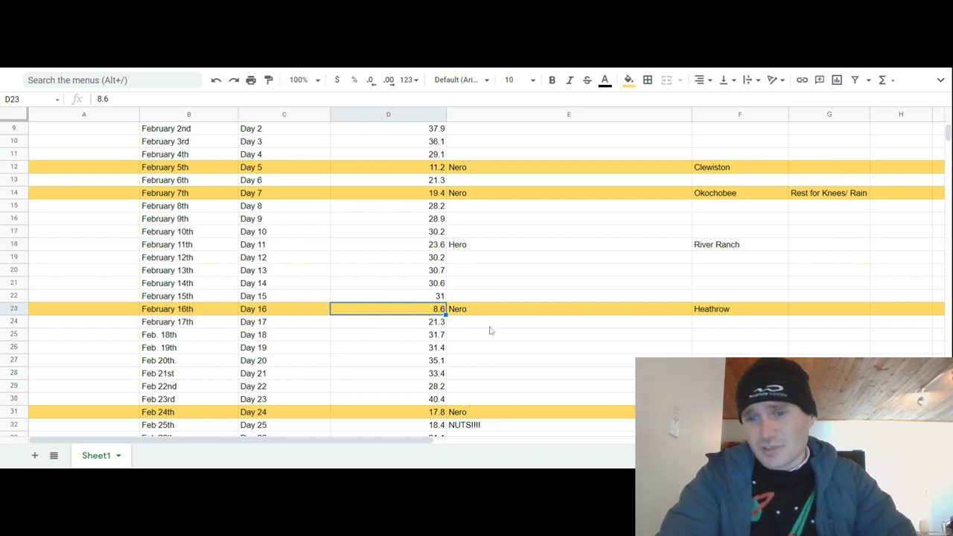
# Examine the Nero note and the Heathrow location in the February 16th row.
pyautogui.scroll(-1, 719, 311)
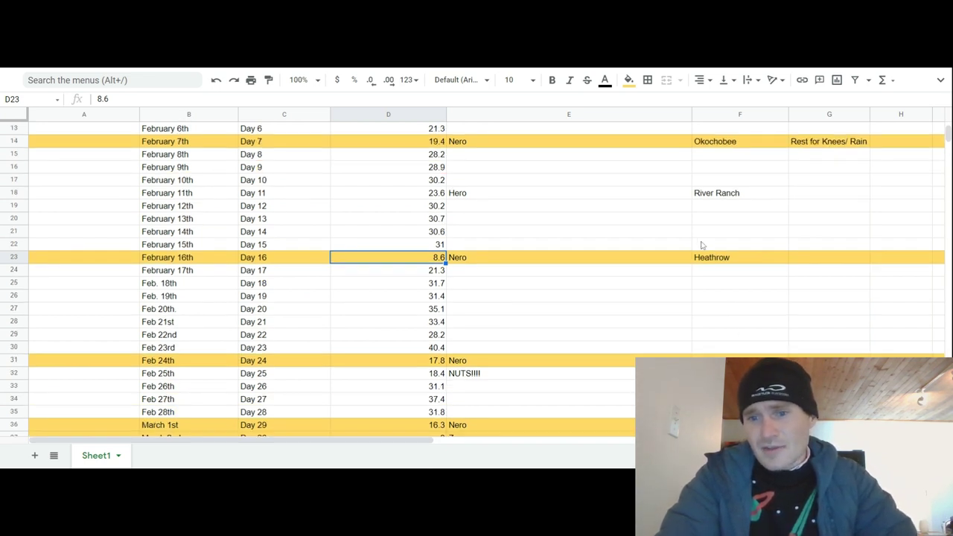
pyautogui.moveTo(712, 261); pyautogui.dragTo(596, 301)
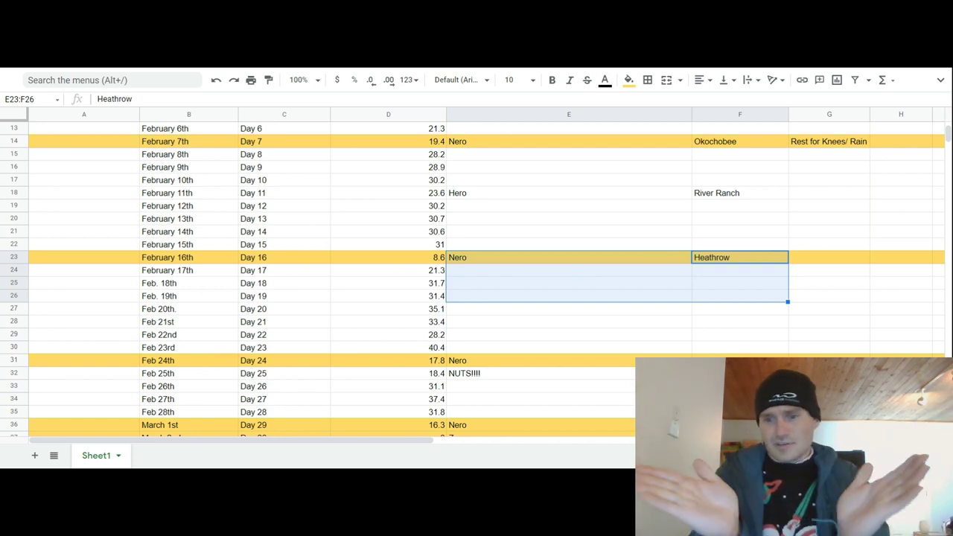
pyautogui.click(476, 271)
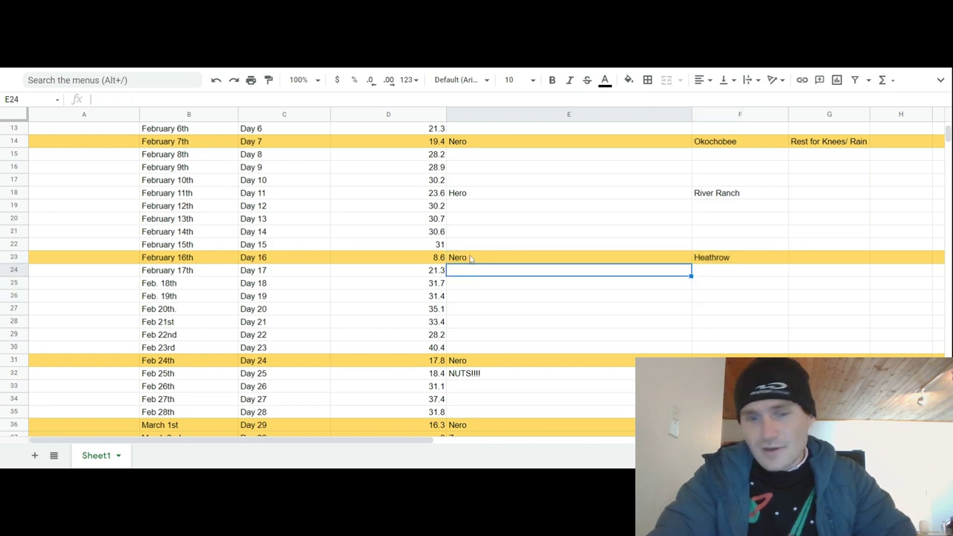
pyautogui.moveTo(469, 258)
pyautogui.mouseDown()
pyautogui.moveTo(469, 276)
pyautogui.moveTo(479, 260)
pyautogui.mouseUp()
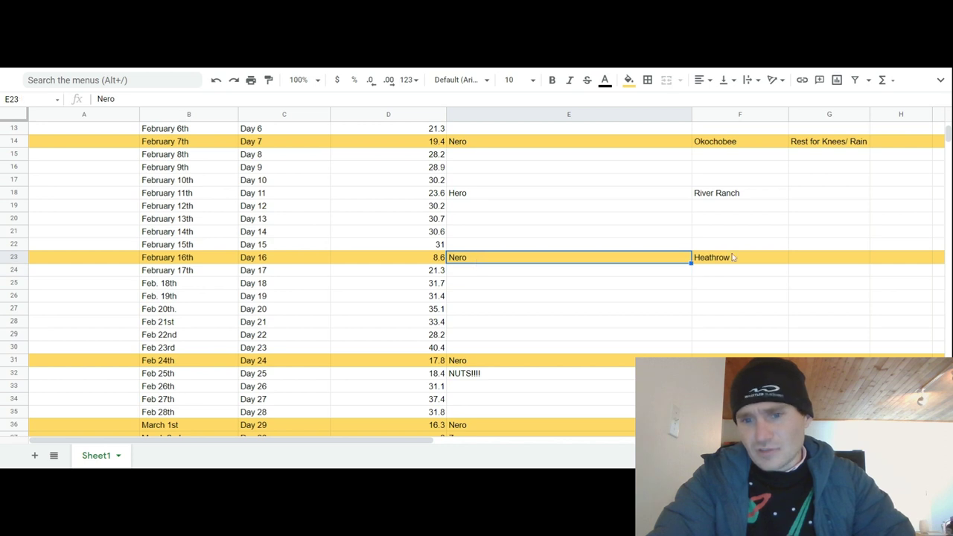
pyautogui.click(732, 253)
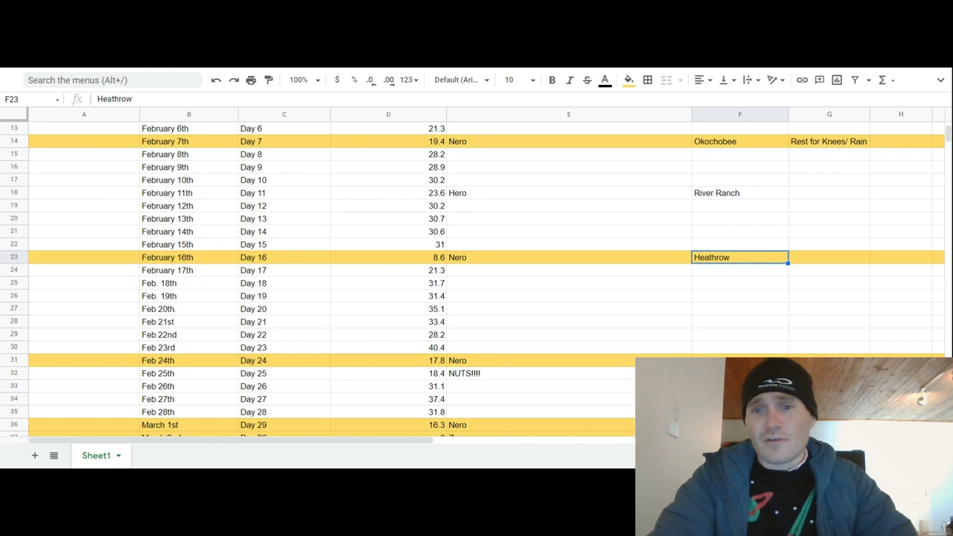
# Select the mileages and notes for February 8th to 15th and examine the note cells around the Hero entry.
pyautogui.moveTo(480, 248); pyautogui.dragTo(443, 160)
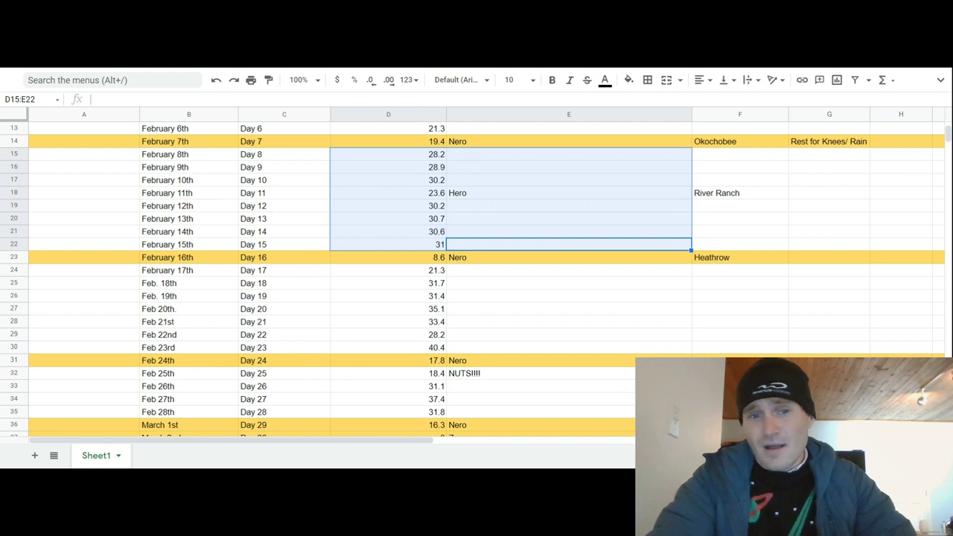
pyautogui.click(452, 161)
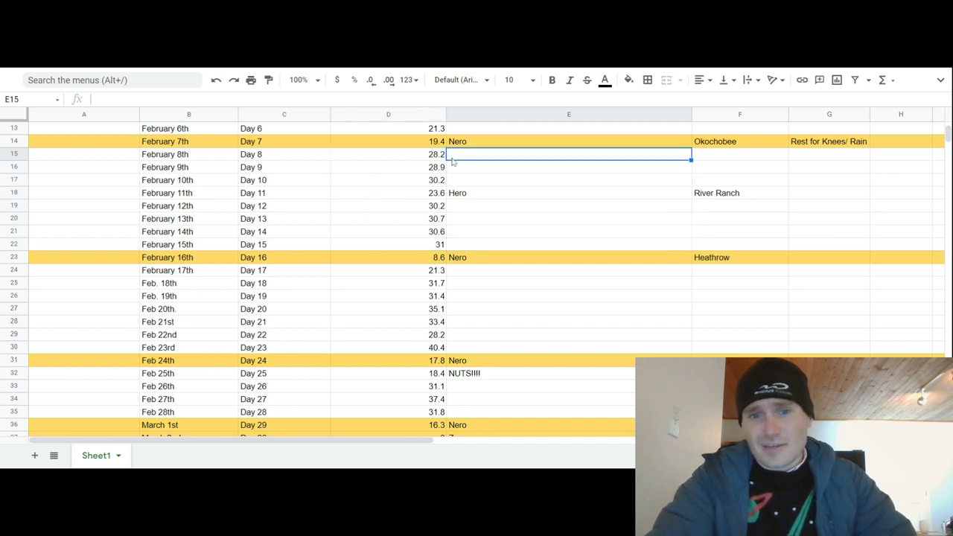
pyautogui.moveTo(453, 160); pyautogui.dragTo(491, 235)
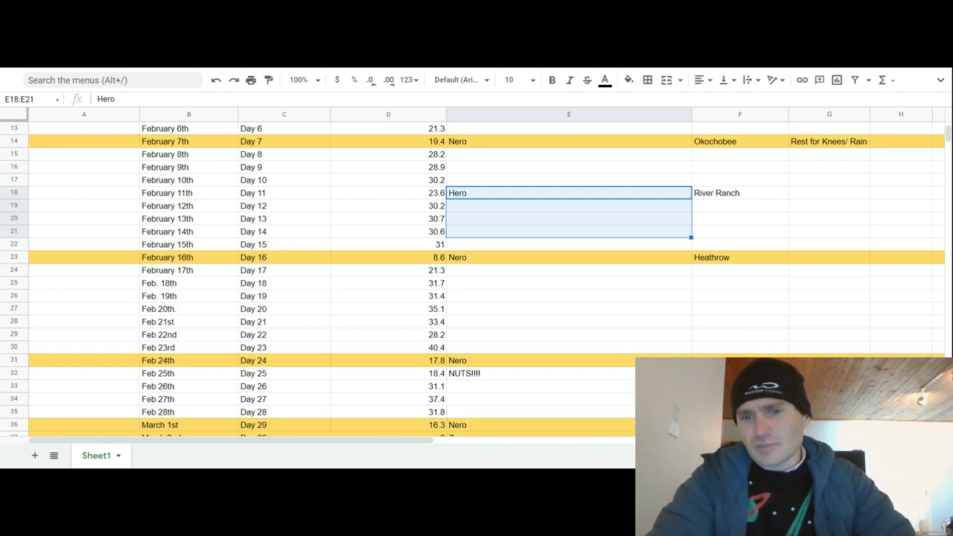
pyautogui.click(470, 217)
pyautogui.moveTo(467, 207); pyautogui.dragTo(469, 240)
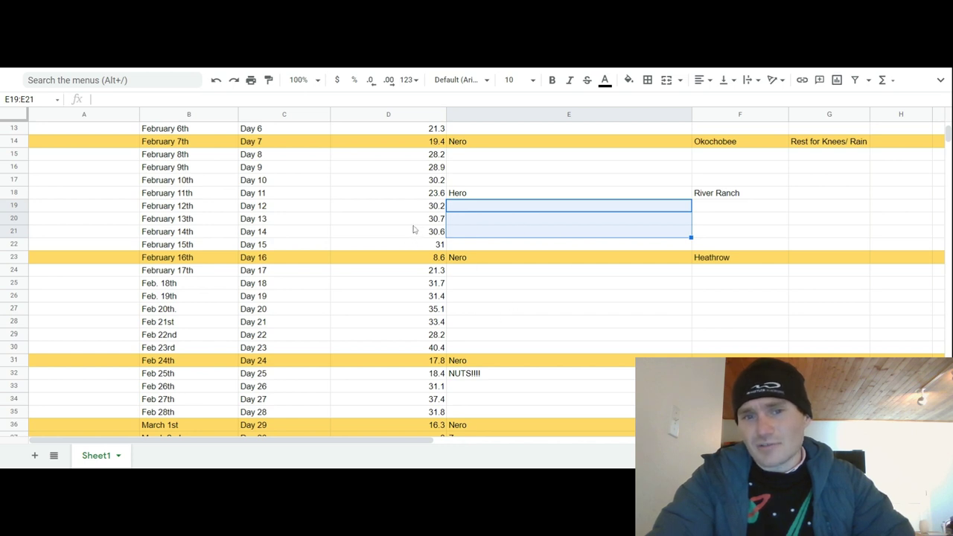
# Compare the February 8th to 10th stretch before River Ranch with the February 12th to 15th mileages after it.
pyautogui.click(450, 180)
pyautogui.moveTo(457, 180); pyautogui.dragTo(453, 154)
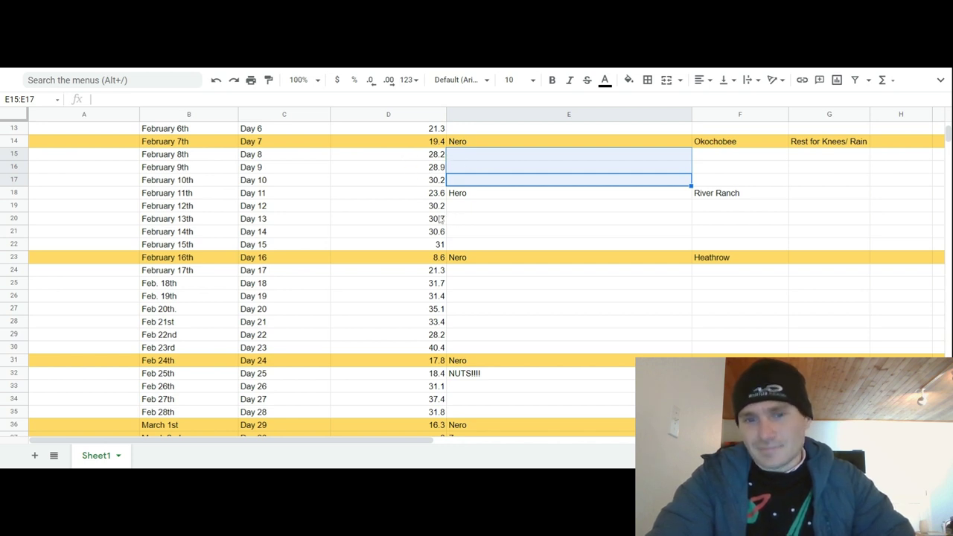
pyautogui.moveTo(436, 206); pyautogui.dragTo(436, 245)
pyautogui.click(453, 235)
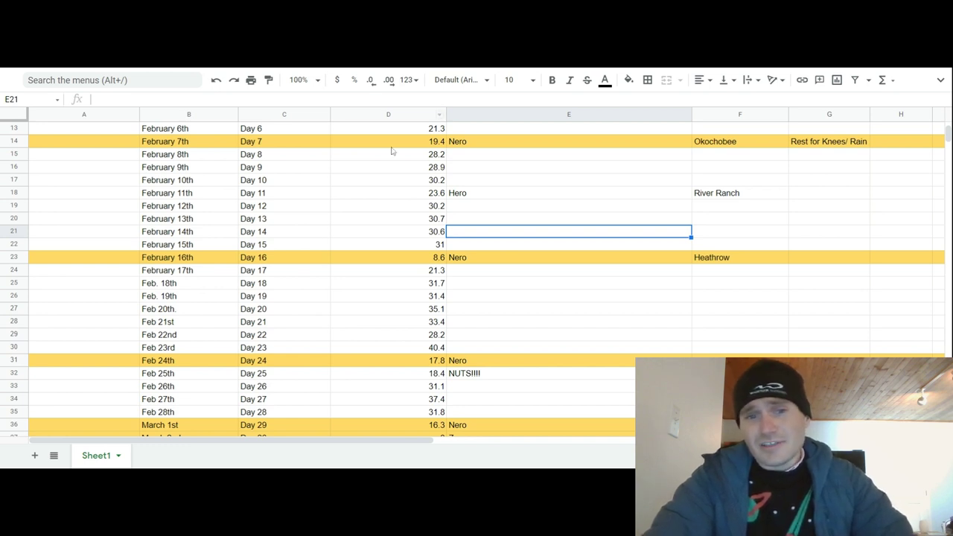
# Select the mileages for February 7th to 15th and review them alongside the Day 5 nero.
pyautogui.moveTo(421, 142); pyautogui.dragTo(427, 244)
pyautogui.scroll(4, 426, 245)
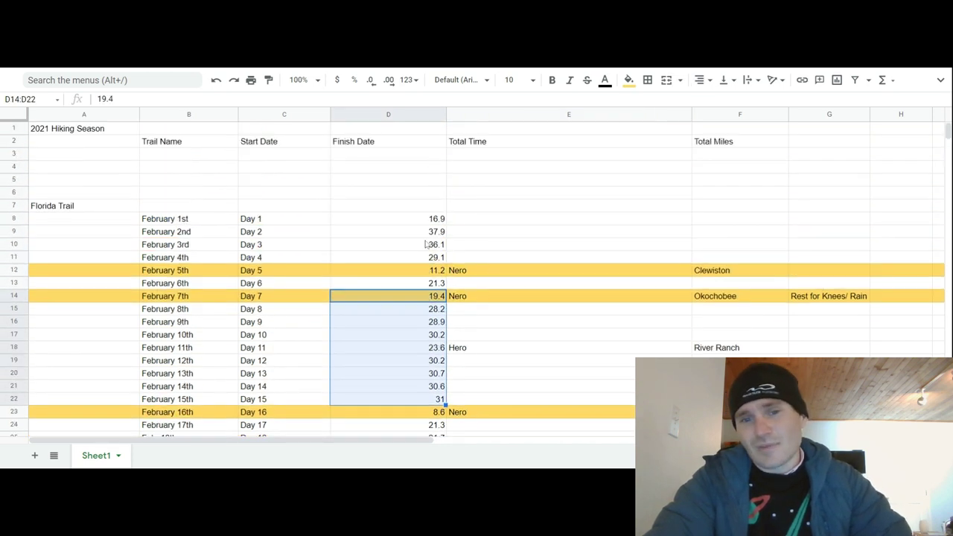
pyautogui.scroll(-3, 426, 244)
pyautogui.click(403, 155)
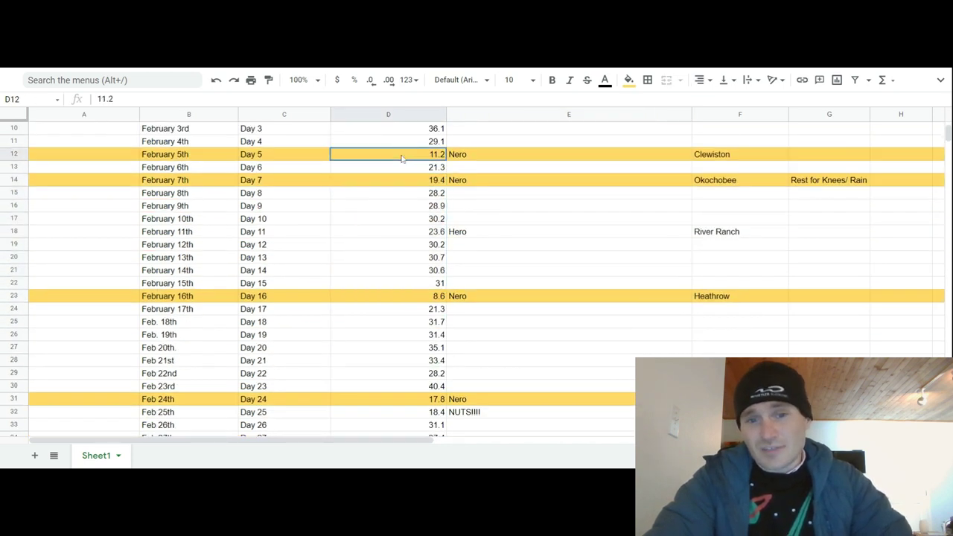
pyautogui.moveTo(402, 162); pyautogui.dragTo(413, 294)
pyautogui.click(414, 193)
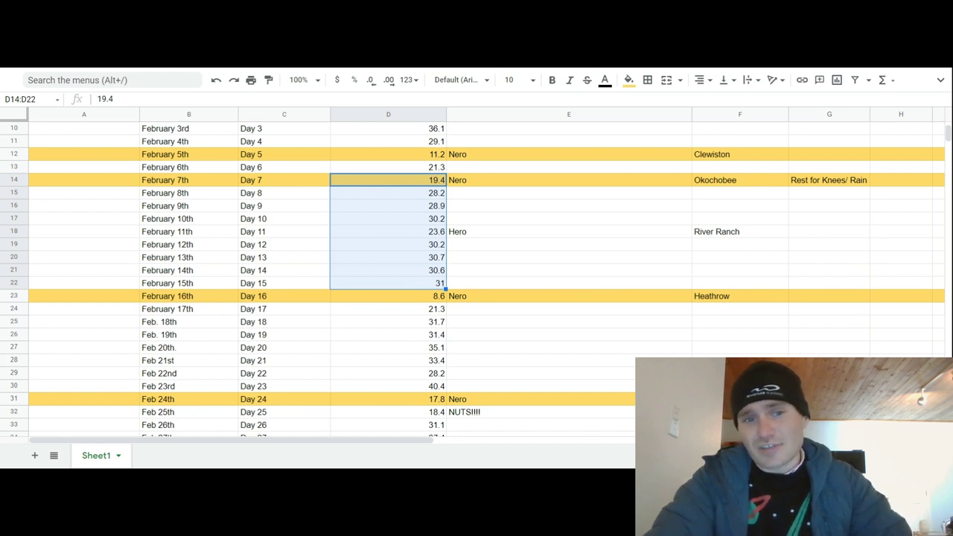
pyautogui.scroll(2, 477, 283)
pyautogui.scroll(-1, 477, 283)
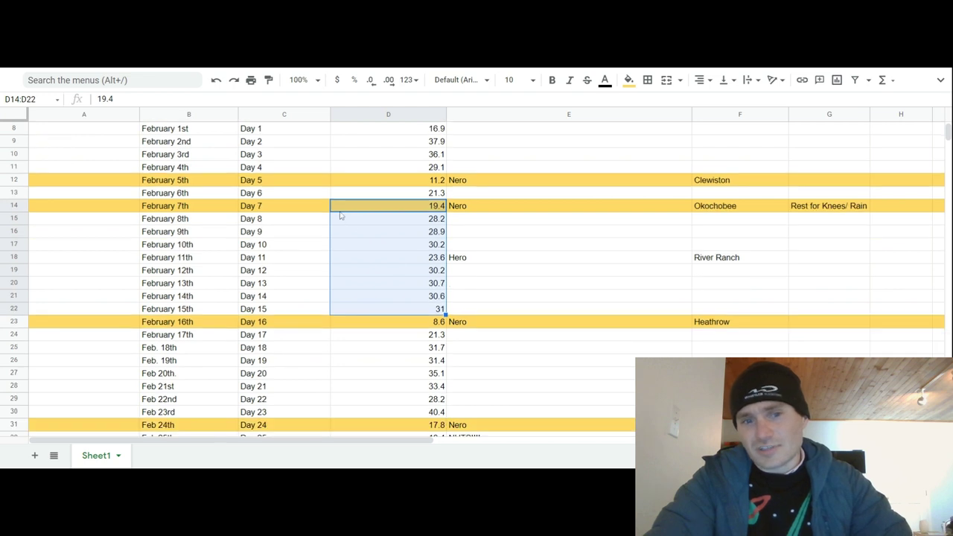
pyautogui.click(377, 247)
# Select the mileages for February 17th to 23rd and view the log down to the early March entries.
pyautogui.scroll(-2, 379, 247)
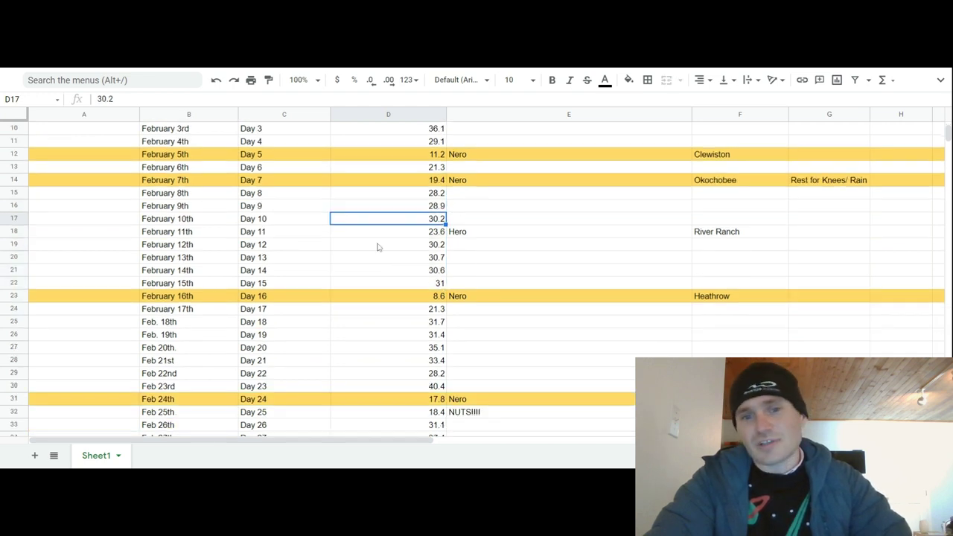
pyautogui.click(358, 265)
pyautogui.moveTo(358, 265); pyautogui.dragTo(372, 334)
pyautogui.scroll(-2, 372, 334)
pyautogui.scroll(-1, 372, 336)
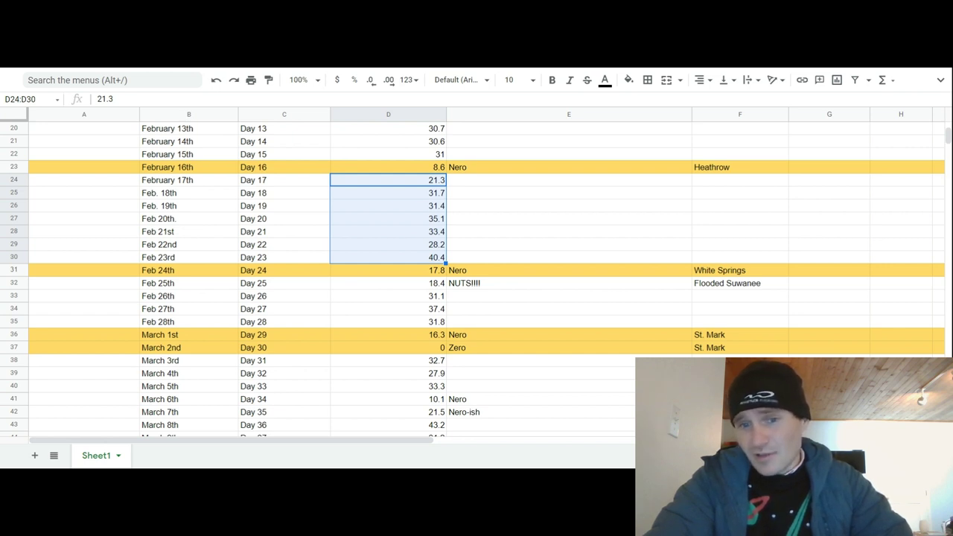
# Examine the February 16th nero mileage, including the February 17th to 20th mileages that follow it.
pyautogui.scroll(-4, 372, 276)
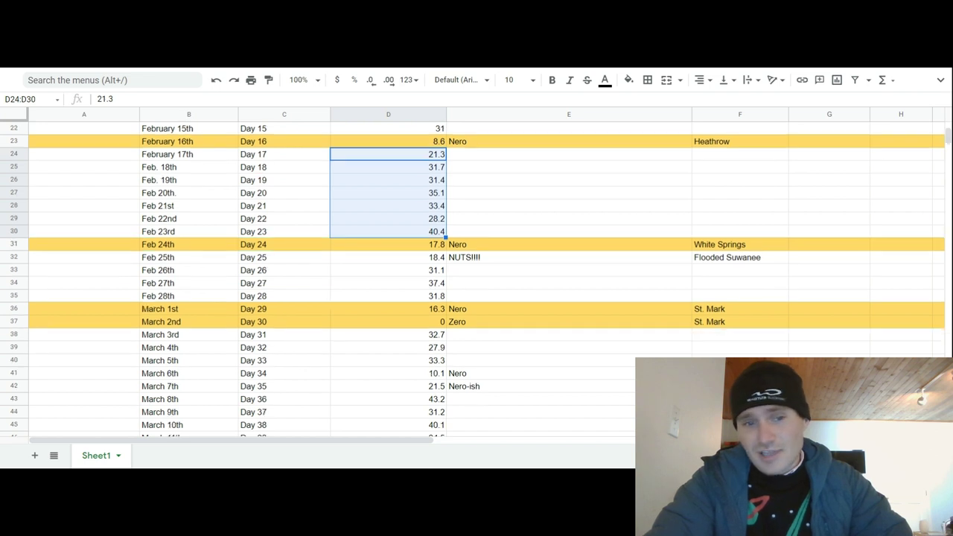
pyautogui.scroll(7, 373, 275)
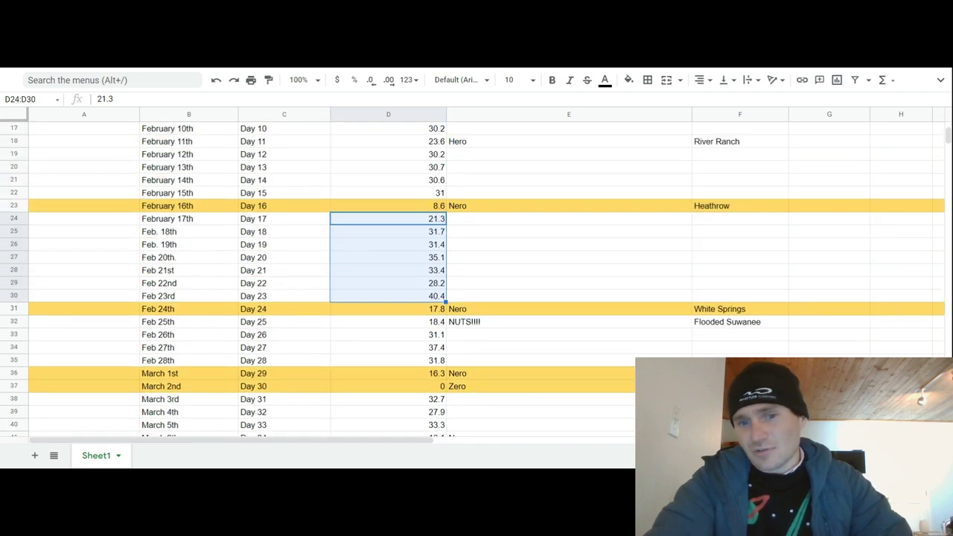
pyautogui.click(363, 286)
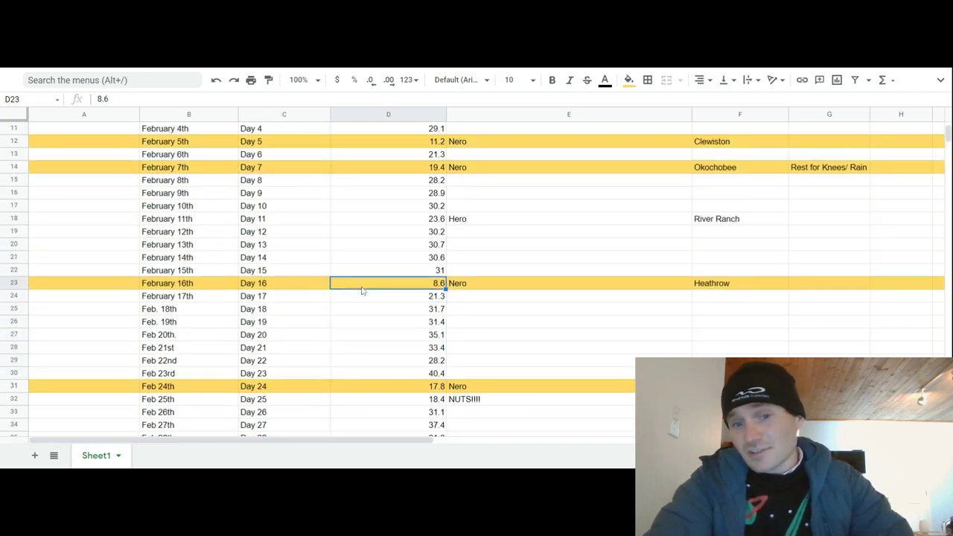
pyautogui.click(370, 298)
pyautogui.keyDown('shift'); pyautogui.click(378, 342); pyautogui.keyUp('shift')
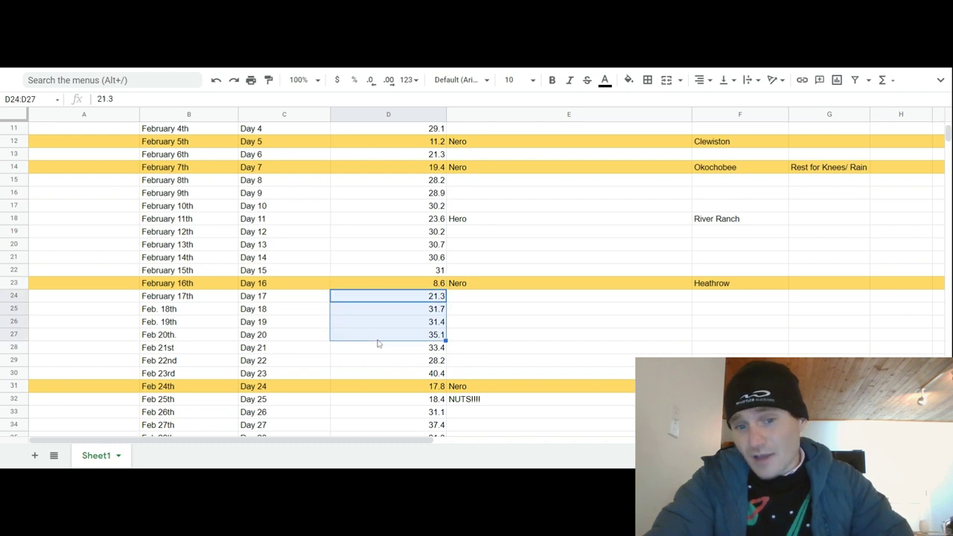
# Compare the February 9th to 12th mileages with the February 16th nero and its Heathrow town stop.
pyautogui.click(352, 199)
pyautogui.moveTo(352, 198); pyautogui.dragTo(361, 231)
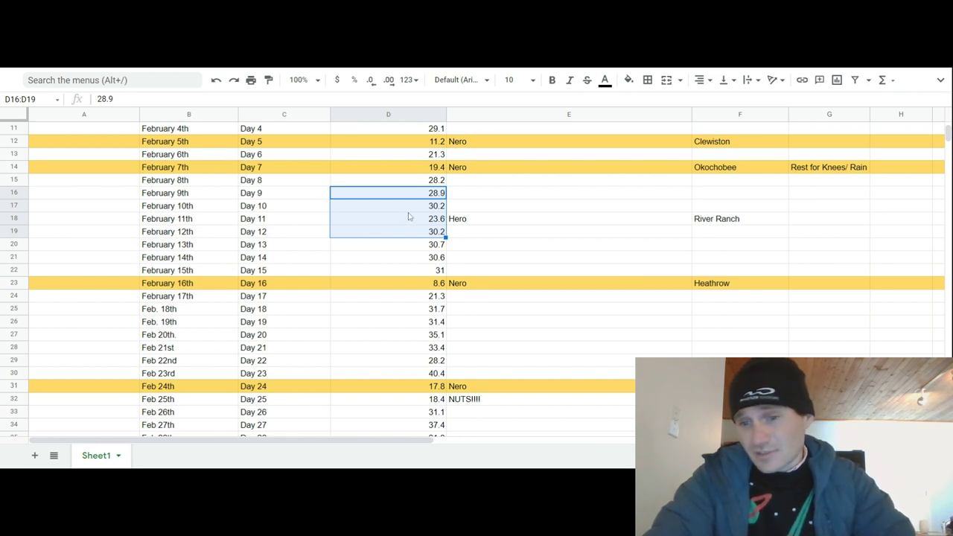
pyautogui.click(406, 283)
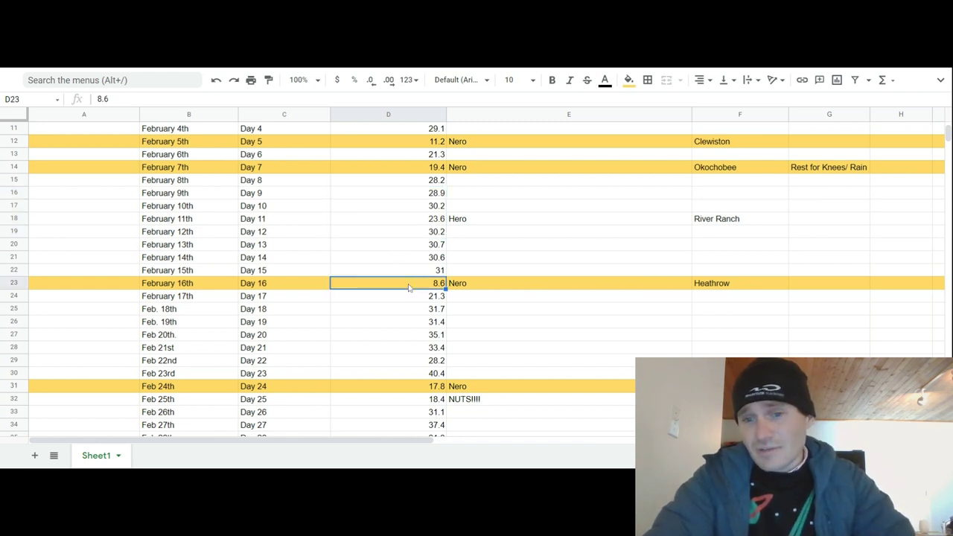
pyautogui.click(706, 283)
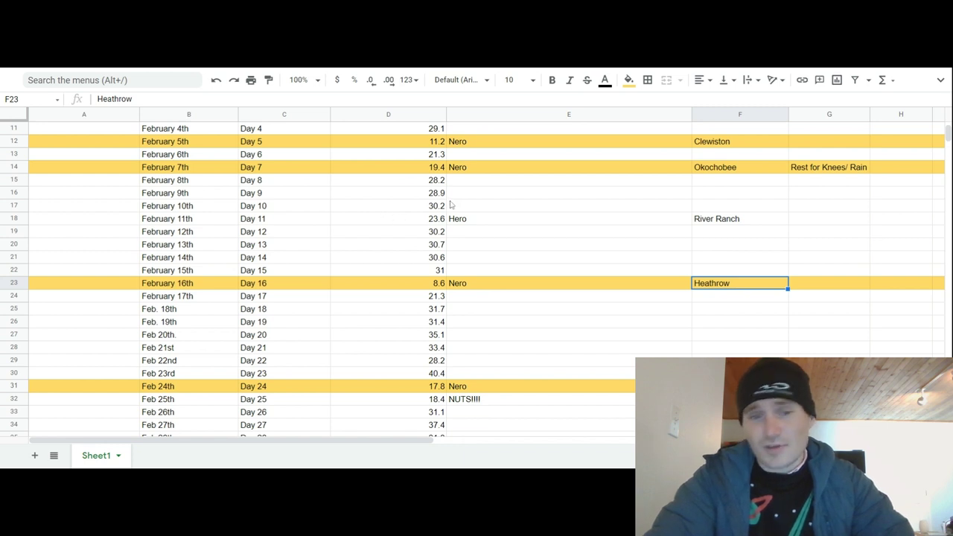
# Select the mileages for February 8th to 15th and review them against the first days of the Florida Trail log.
pyautogui.moveTo(394, 182); pyautogui.dragTo(395, 197)
pyautogui.moveTo(399, 236); pyautogui.dragTo(407, 267)
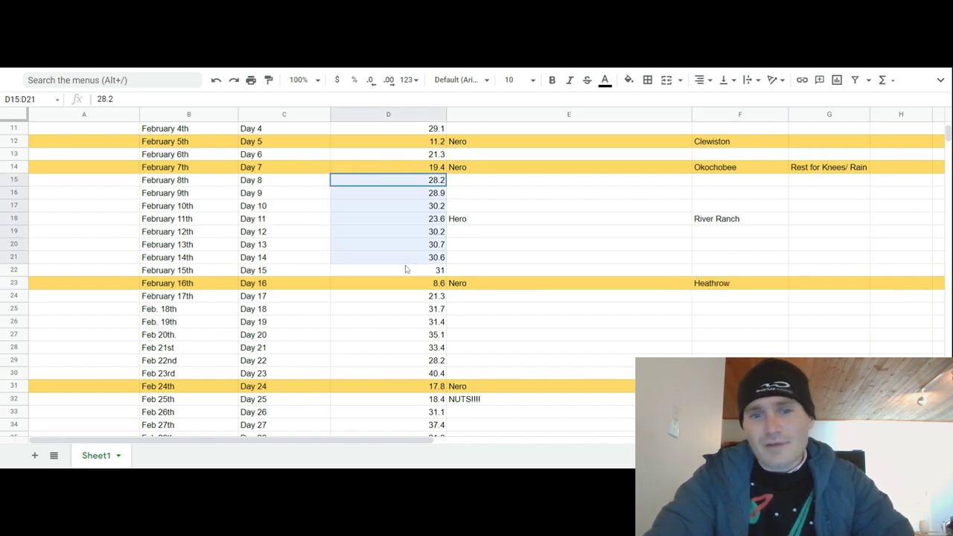
pyautogui.click(406, 265)
pyautogui.click(406, 269)
pyautogui.moveTo(406, 269); pyautogui.dragTo(395, 183)
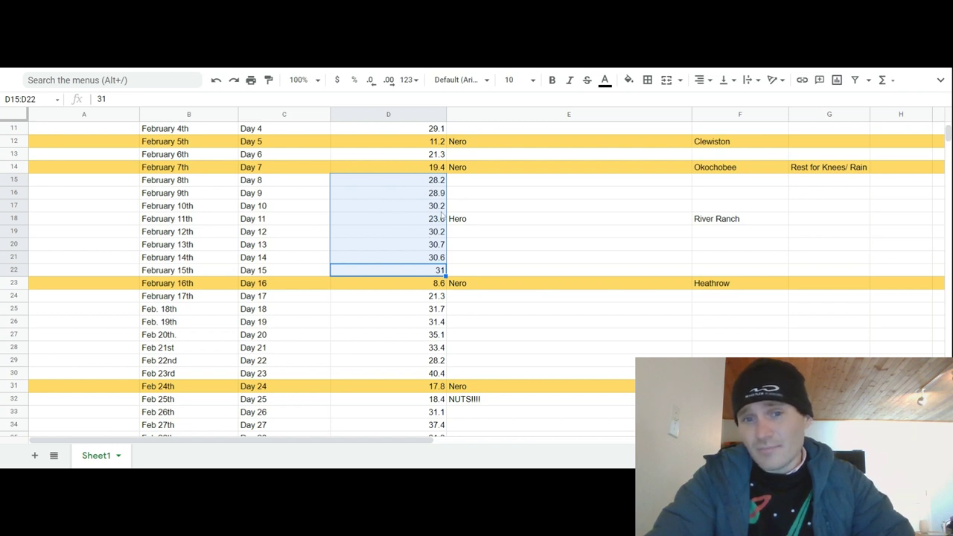
pyautogui.scroll(2, 442, 215)
pyautogui.scroll(1, 443, 215)
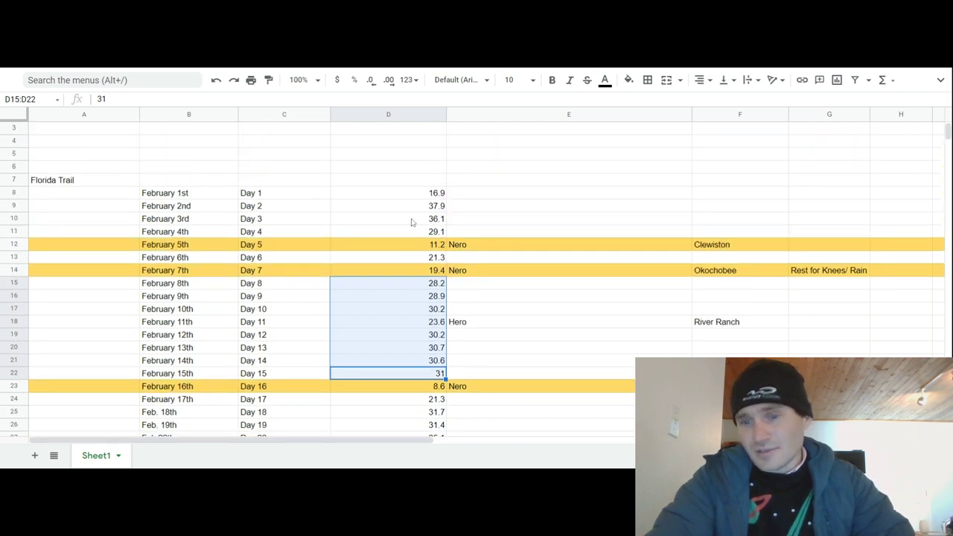
pyautogui.scroll(-2, 427, 306)
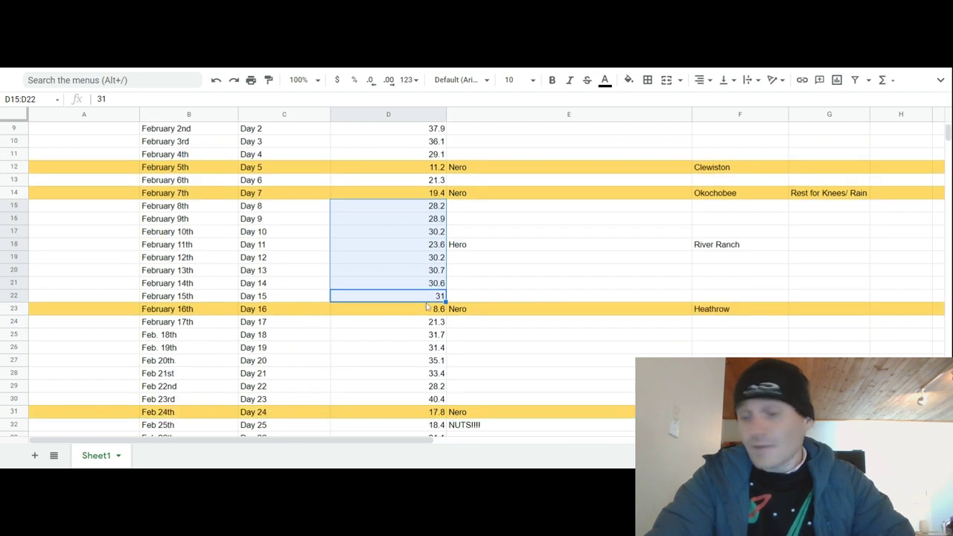
pyautogui.scroll(-1, 432, 308)
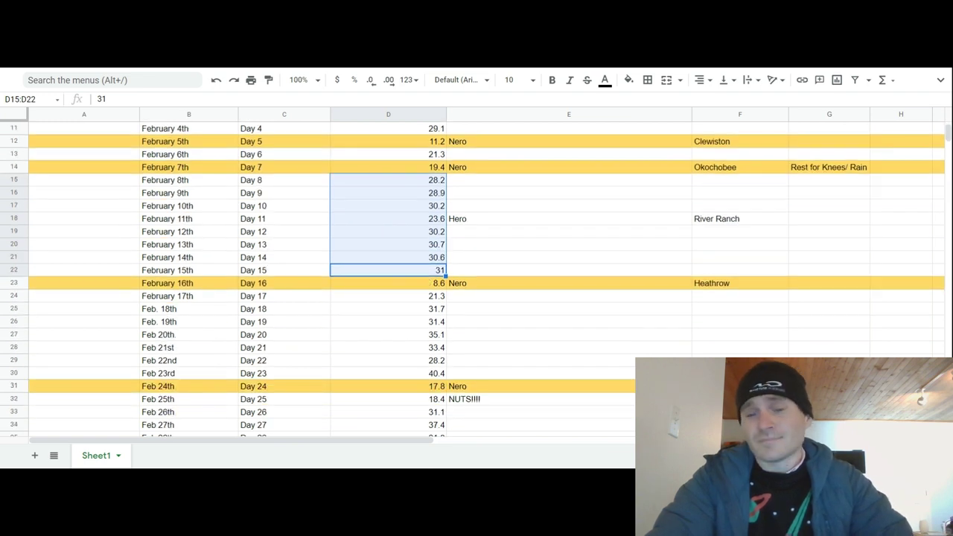